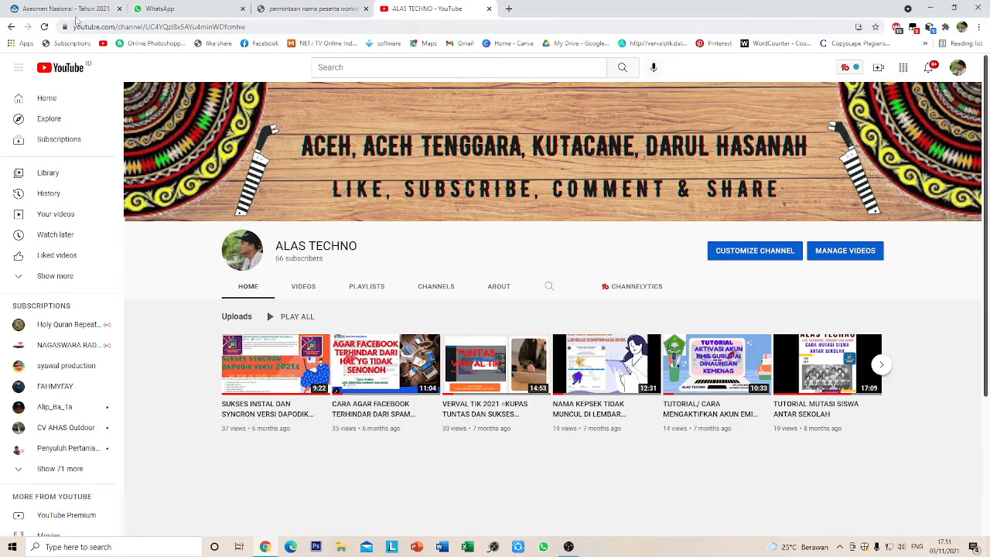
# - Switch from YouTube to the 'Asesmen Nasional - Tahun 2021' login tab
pyautogui.click(74, 10)
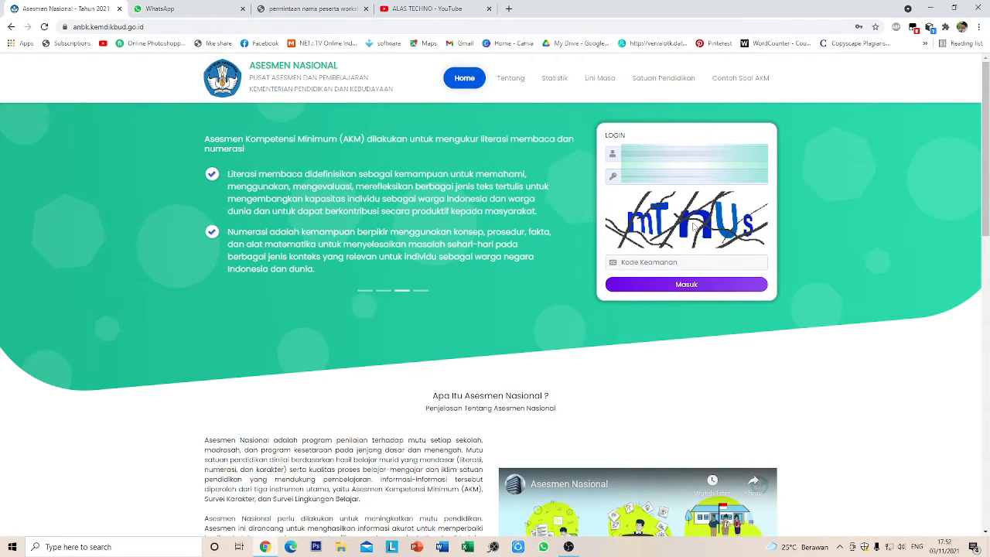
# - Enter the security code 'mtnus' and log in to the school account
pyautogui.click(685, 262)
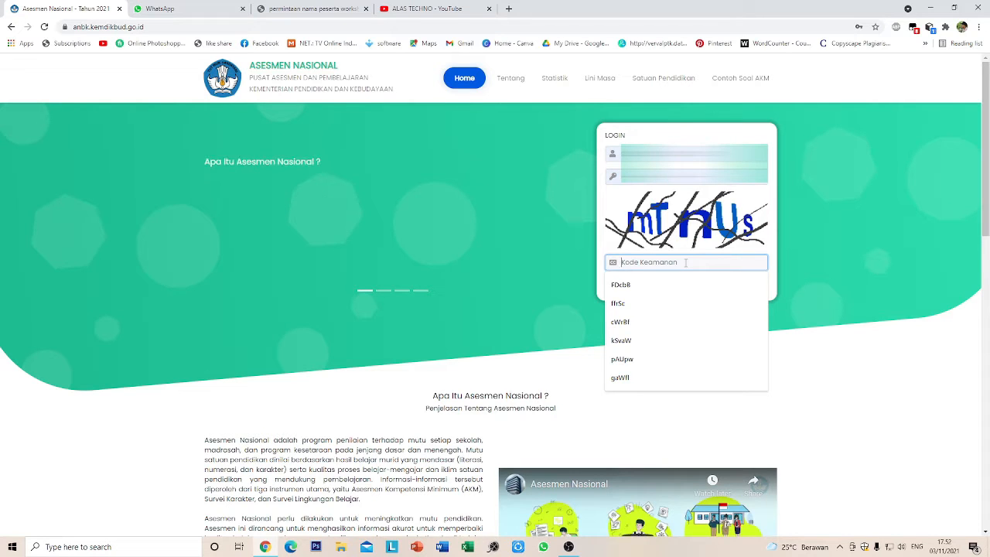
pyautogui.write('m')
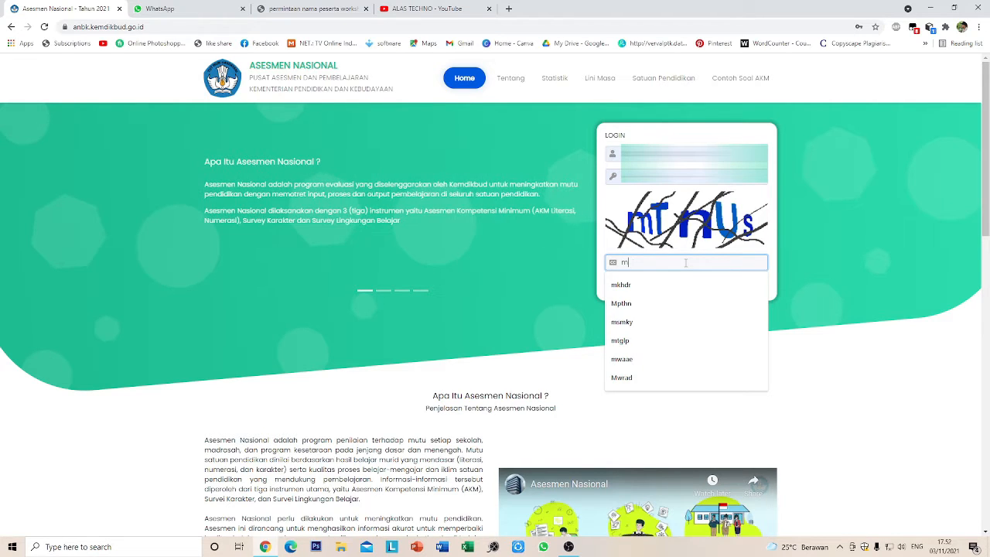
pyautogui.write('tnu')
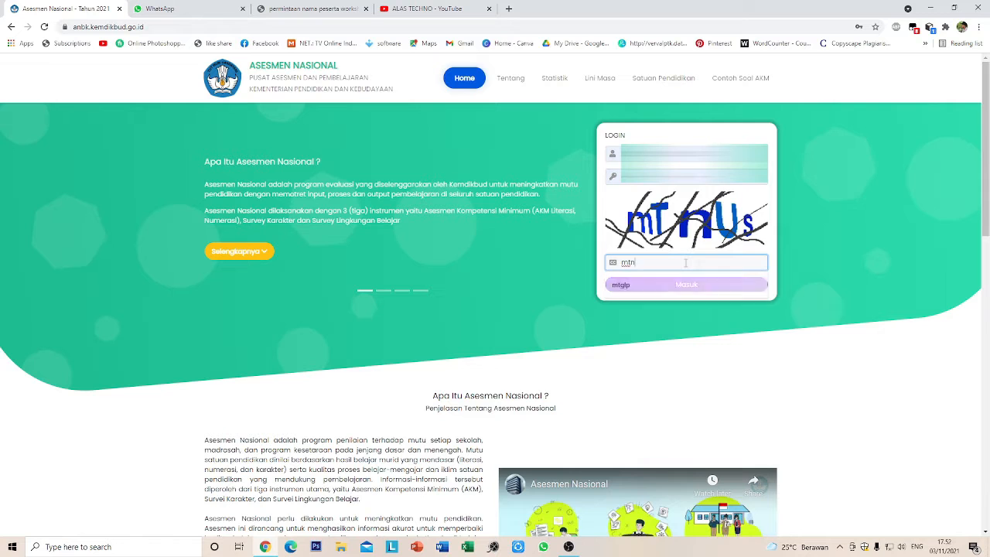
pyautogui.write('s')
pyautogui.press('Return')
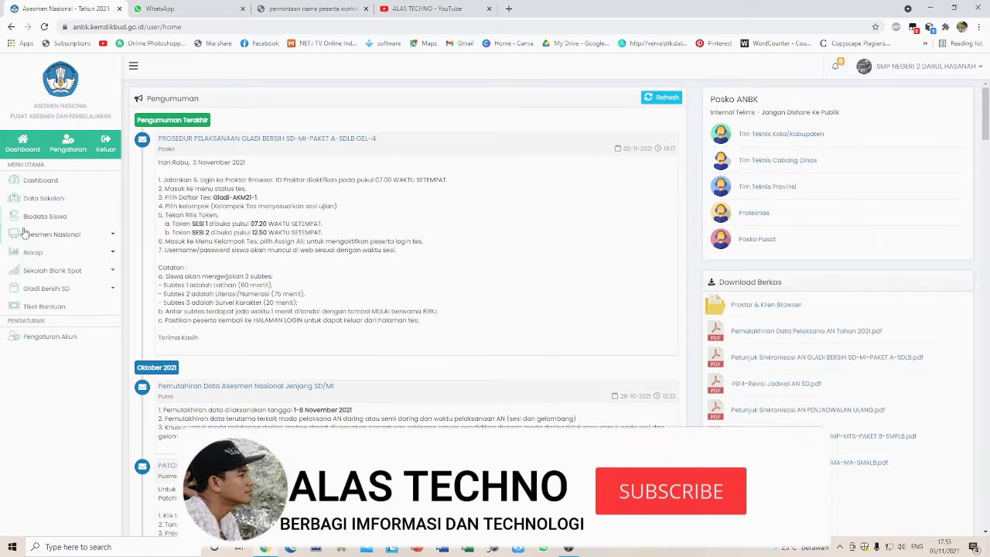
# - Open Asesmen Nasional > Pengaturan Sesi from the sidebar
pyautogui.click(71, 236)
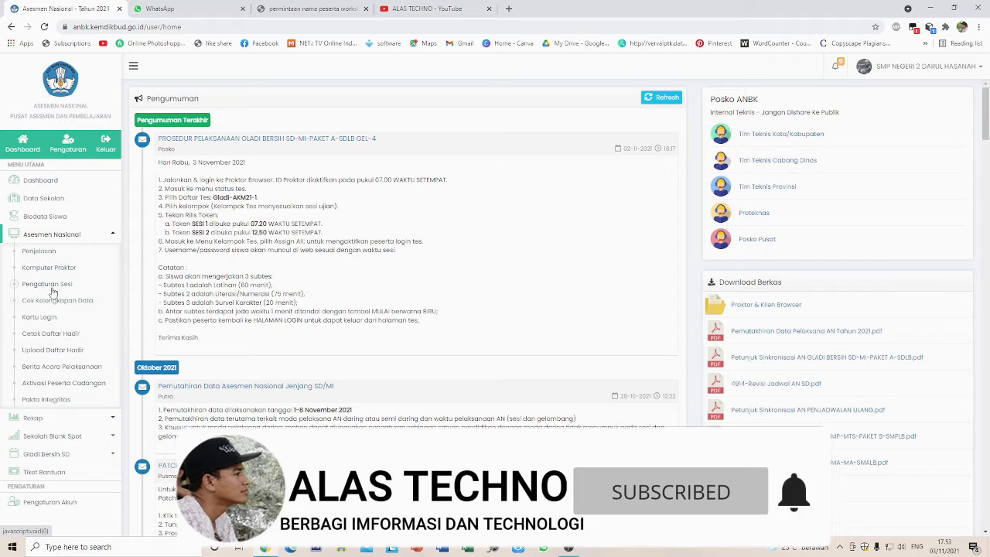
pyautogui.click(47, 284)
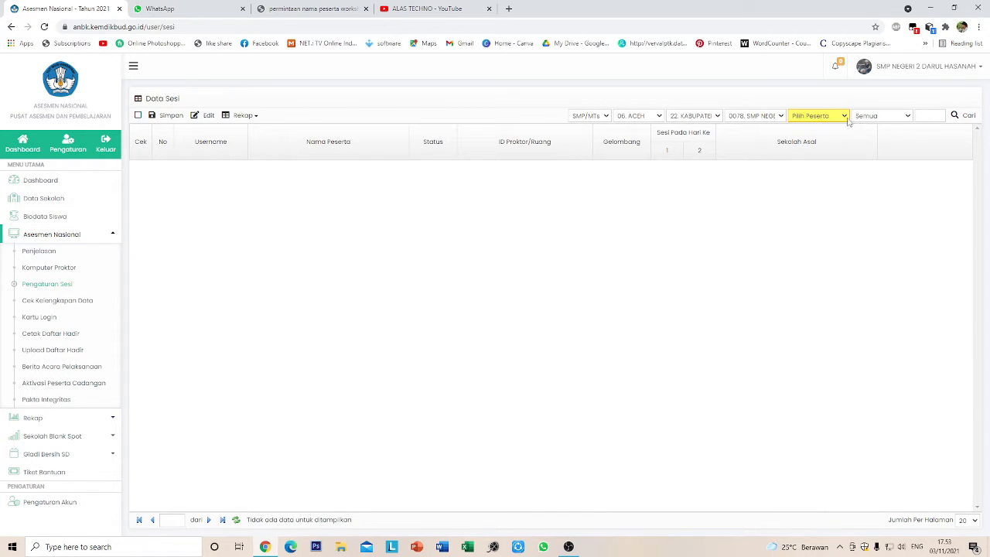
# - Filter the Data Sesi table to SD/MI participants with Pilih Peserta
pyautogui.click(845, 118)
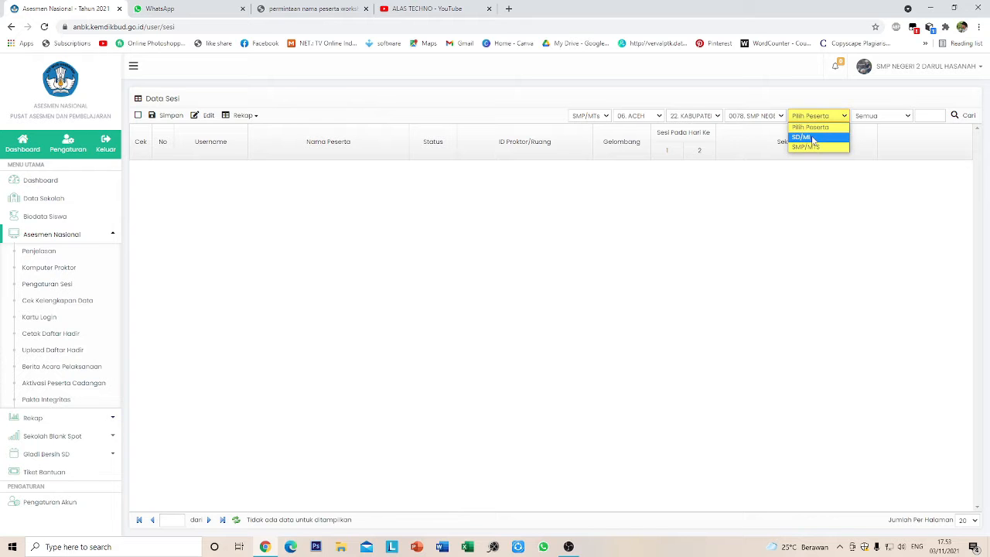
pyautogui.click(813, 137)
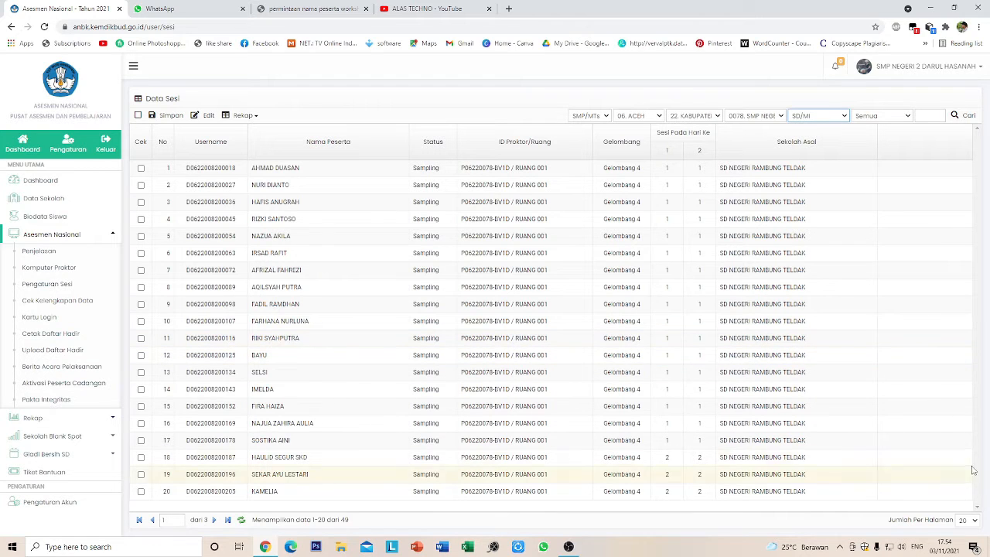
# - Show 50 rows per page and scroll through all 49 SD/MI participants
pyautogui.click(967, 520)
pyautogui.scroll(-5, 967, 480)
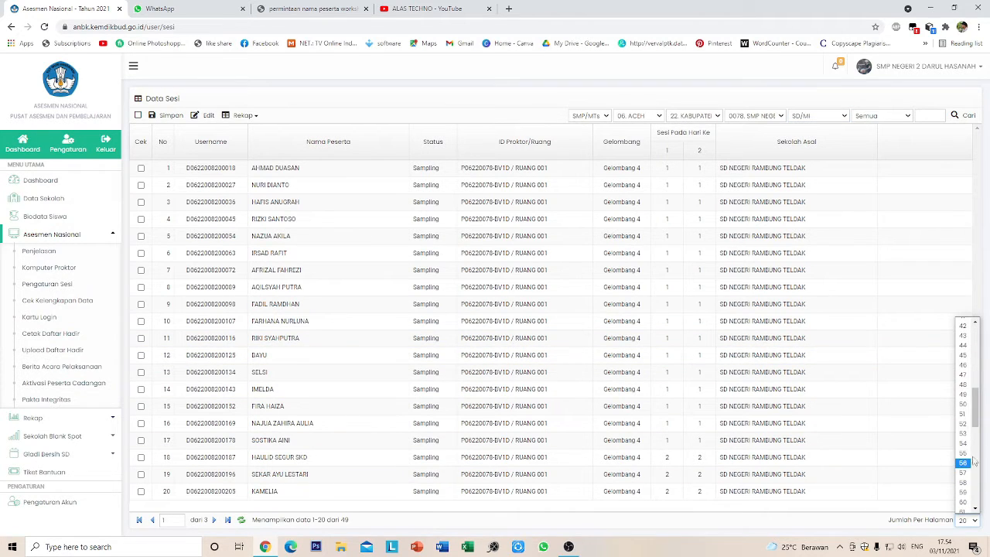
pyautogui.click(964, 403)
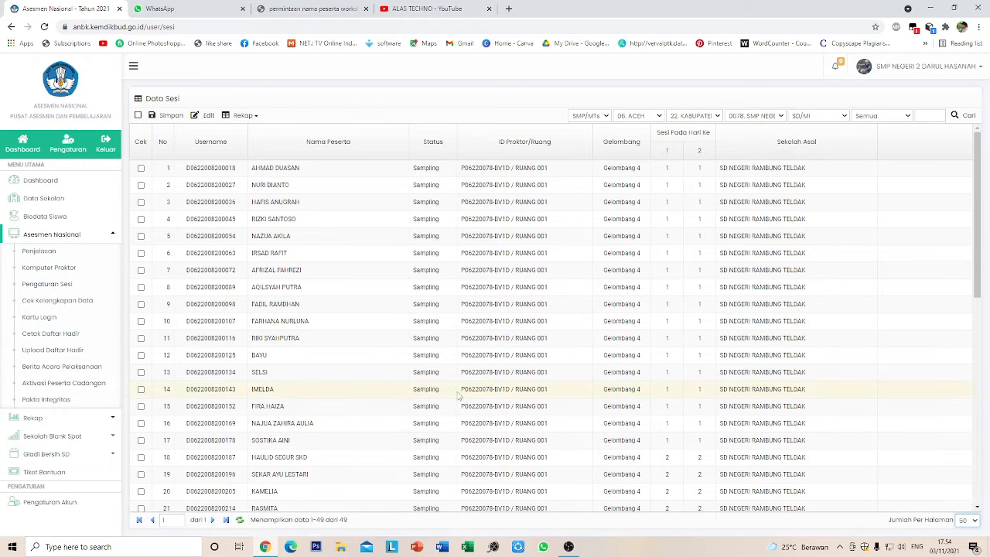
pyautogui.scroll(-5, 178, 364)
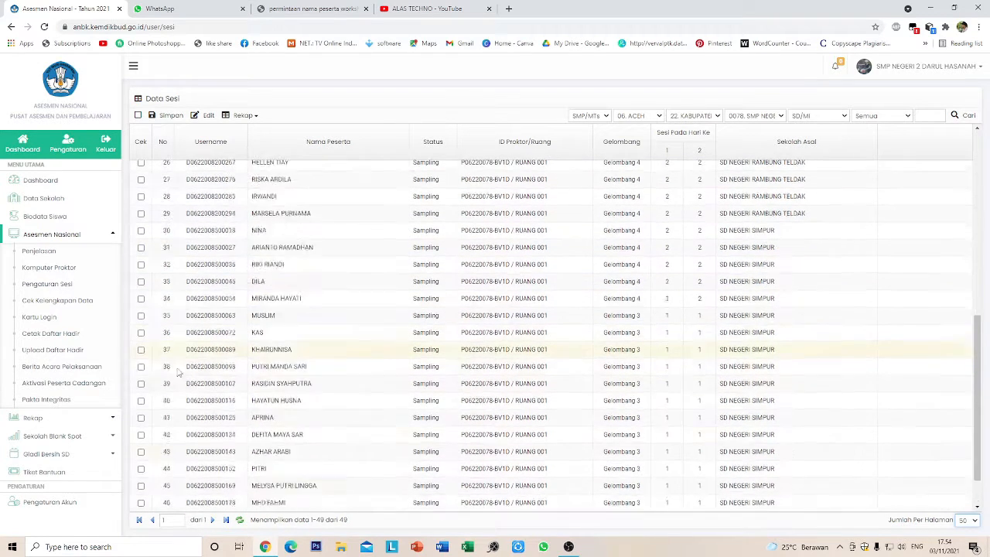
pyautogui.scroll(-1, 180, 372)
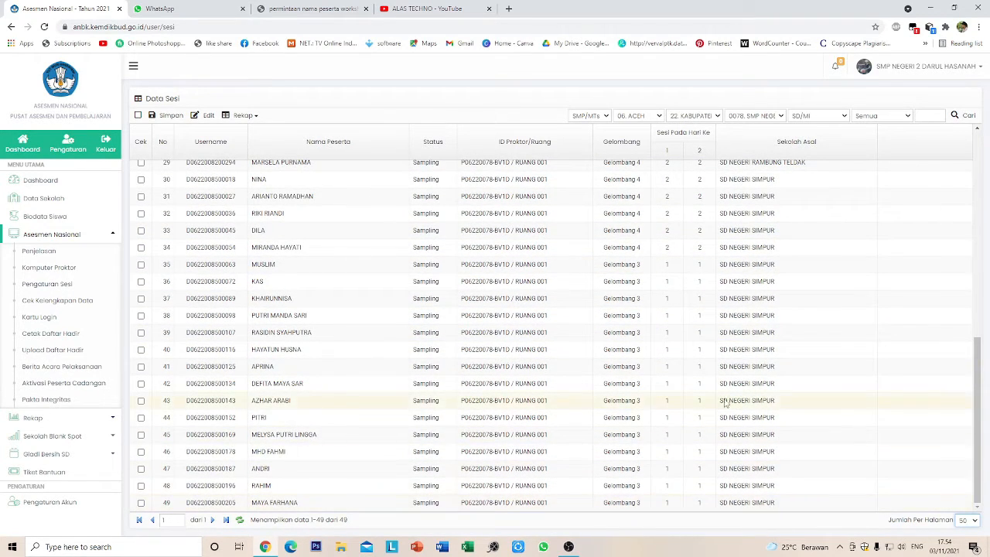
pyautogui.scroll(6, 726, 403)
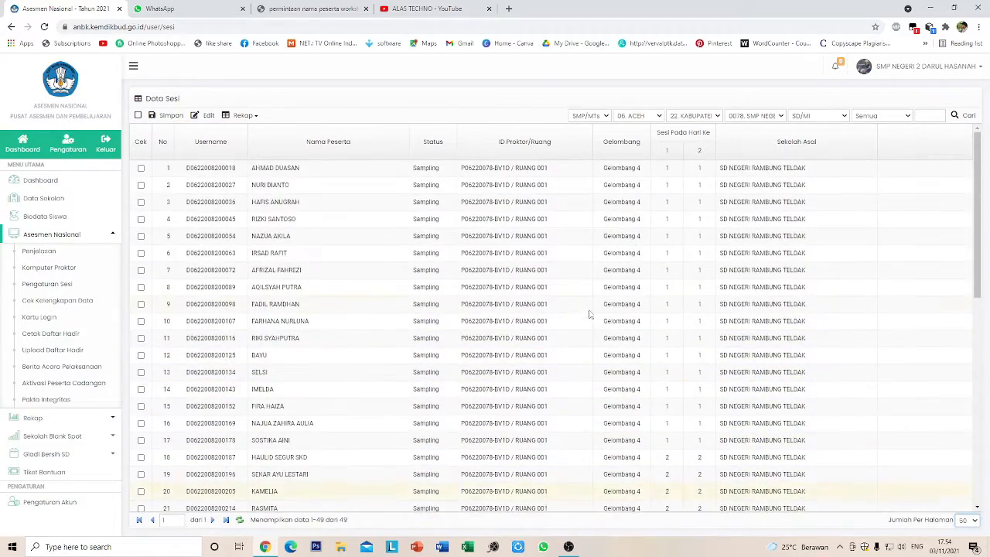
pyautogui.scroll(-5, 590, 313)
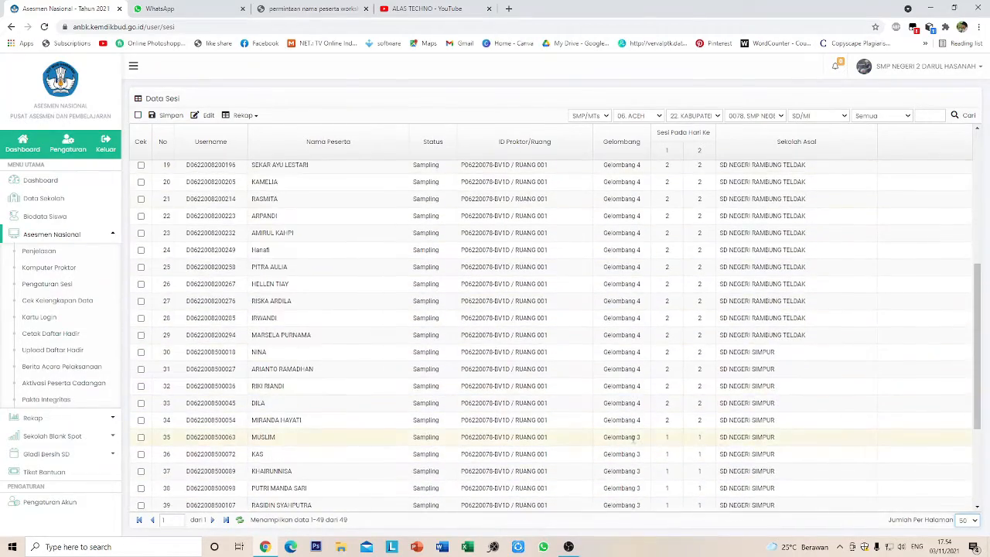
pyautogui.scroll(-3, 633, 438)
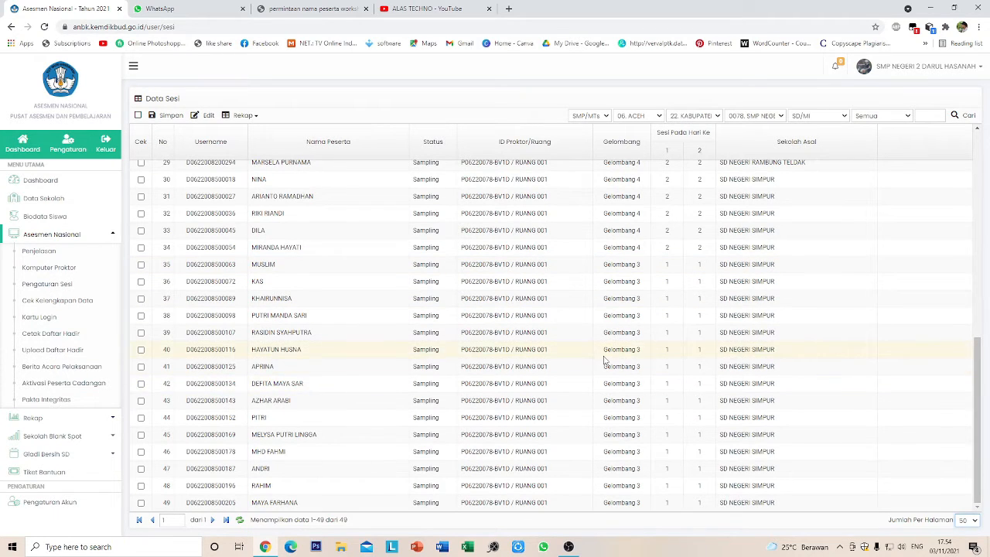
pyautogui.scroll(6, 661, 335)
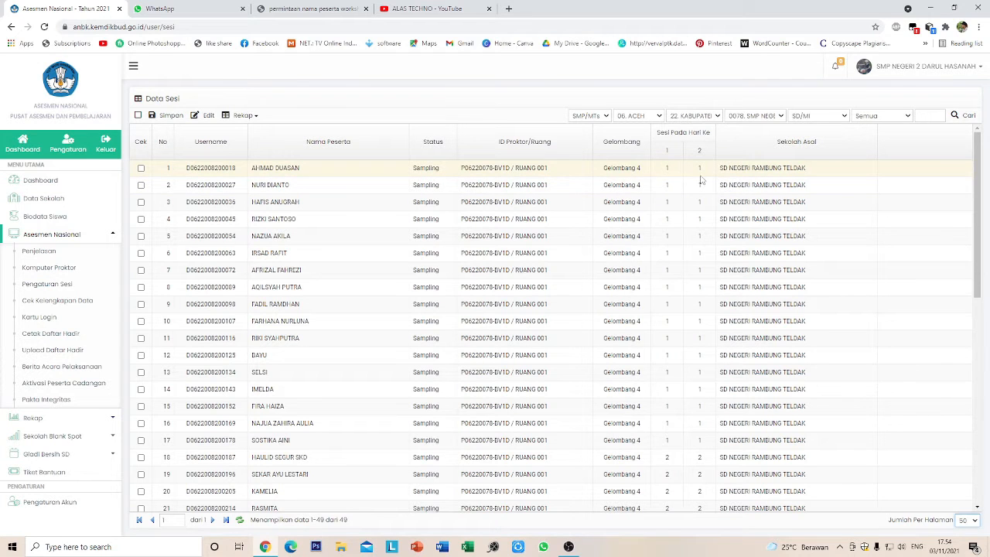
pyautogui.scroll(-1, 700, 180)
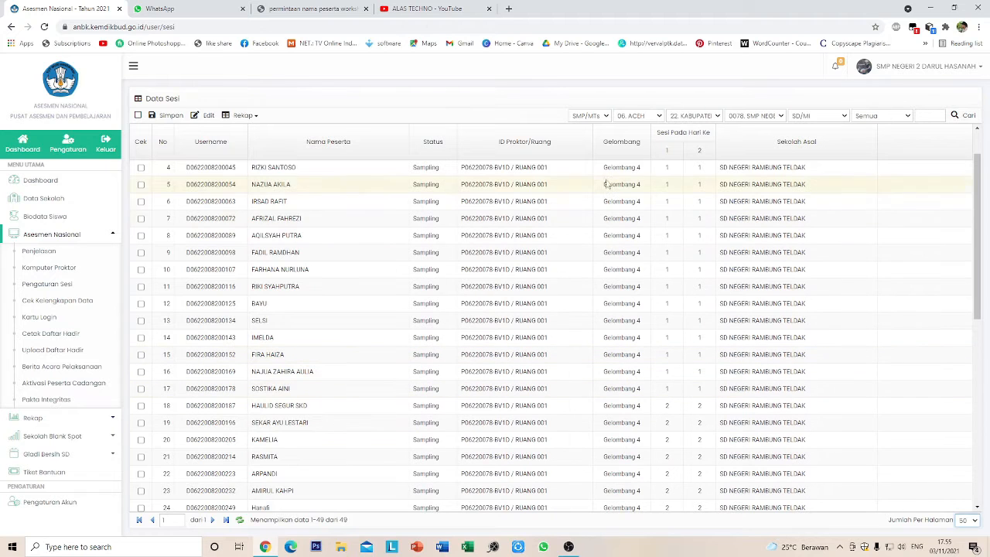
pyautogui.scroll(1, 681, 263)
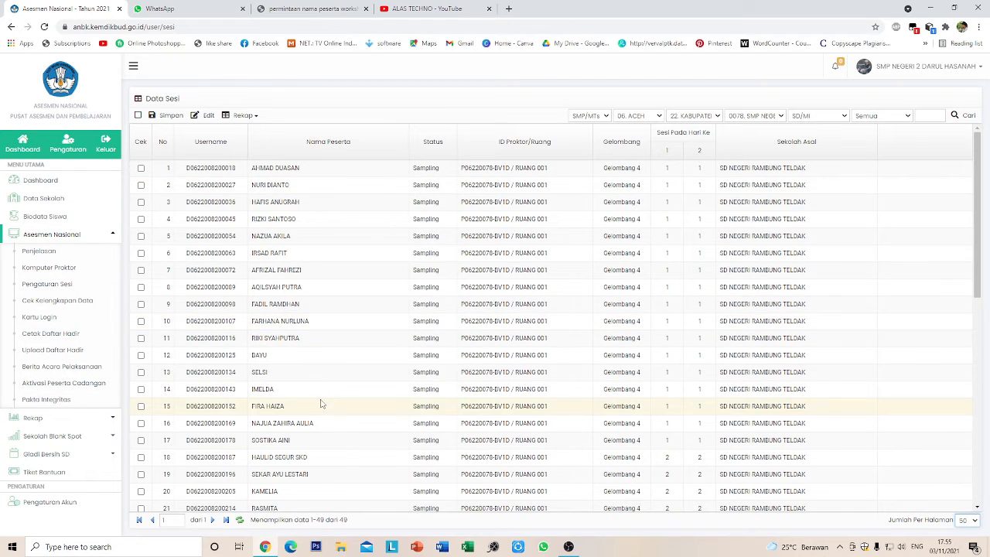
pyautogui.scroll(-5, 678, 453)
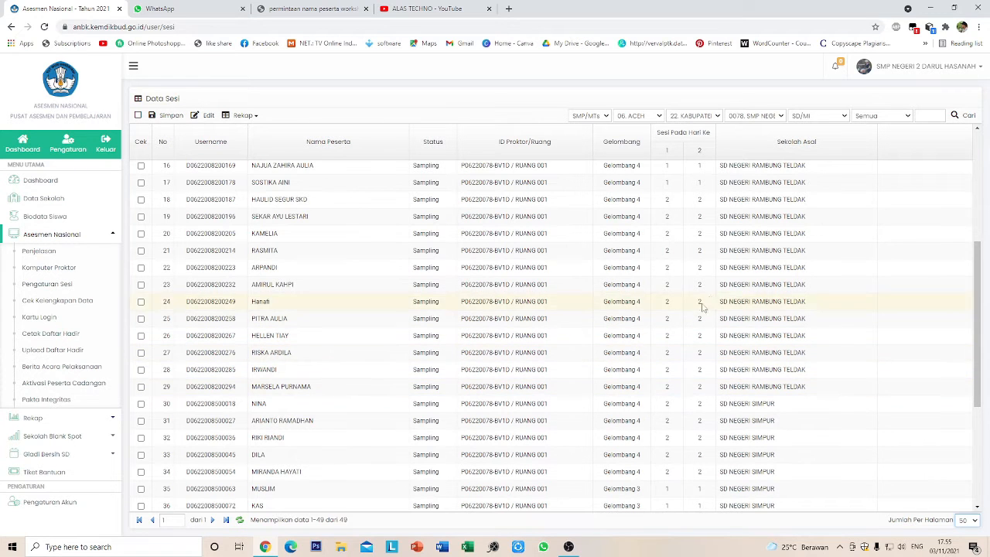
pyautogui.scroll(-3, 607, 365)
pyautogui.scroll(-2, 615, 402)
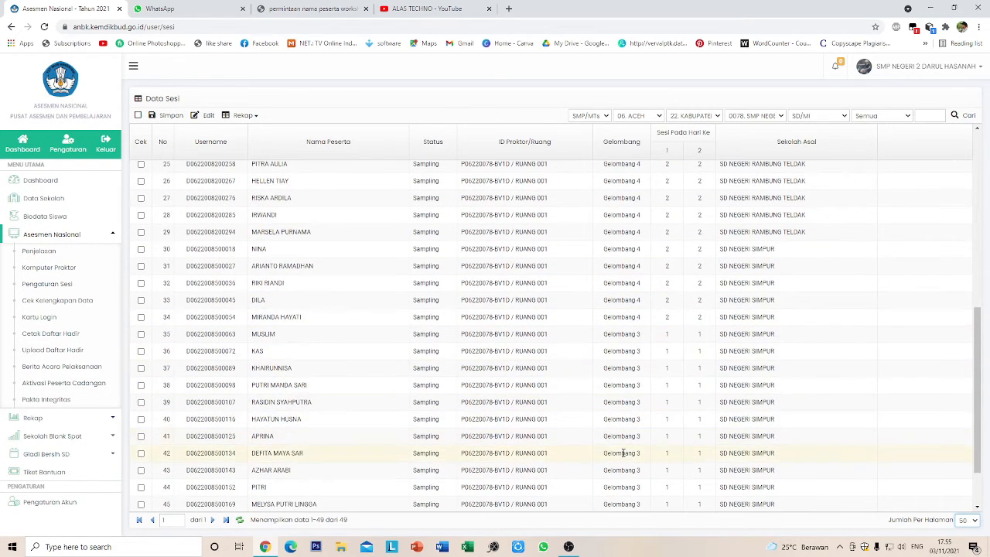
pyautogui.scroll(-2, 624, 451)
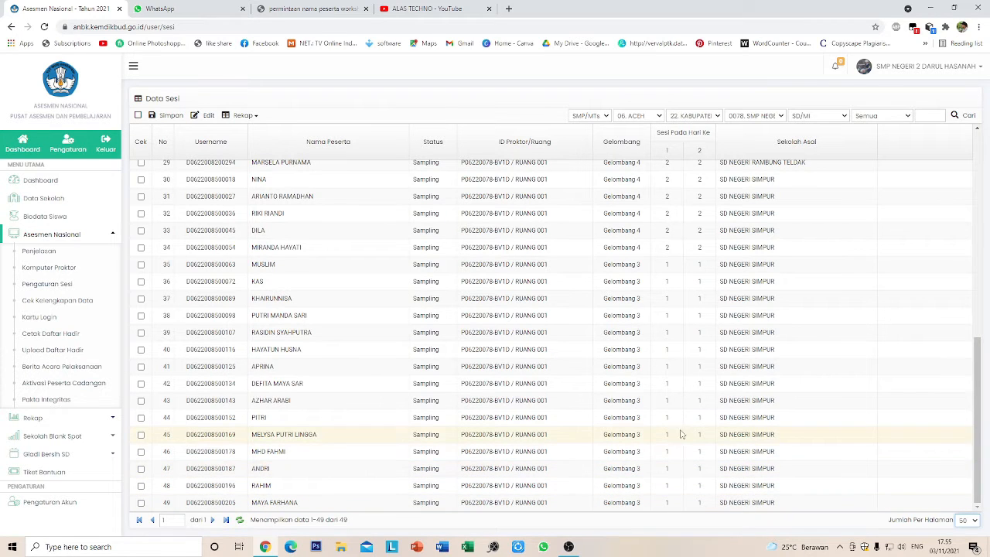
pyautogui.scroll(1, 691, 439)
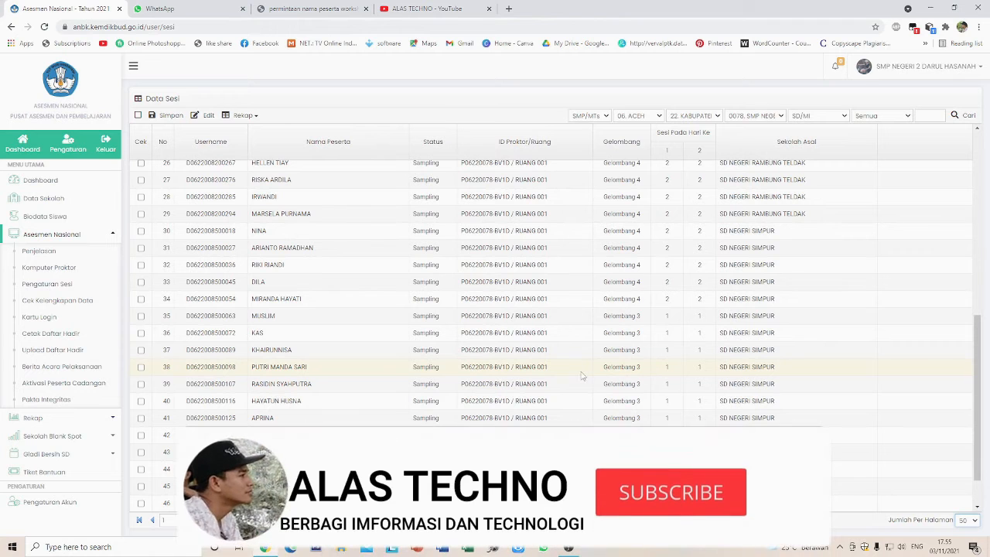
pyautogui.scroll(3, 665, 283)
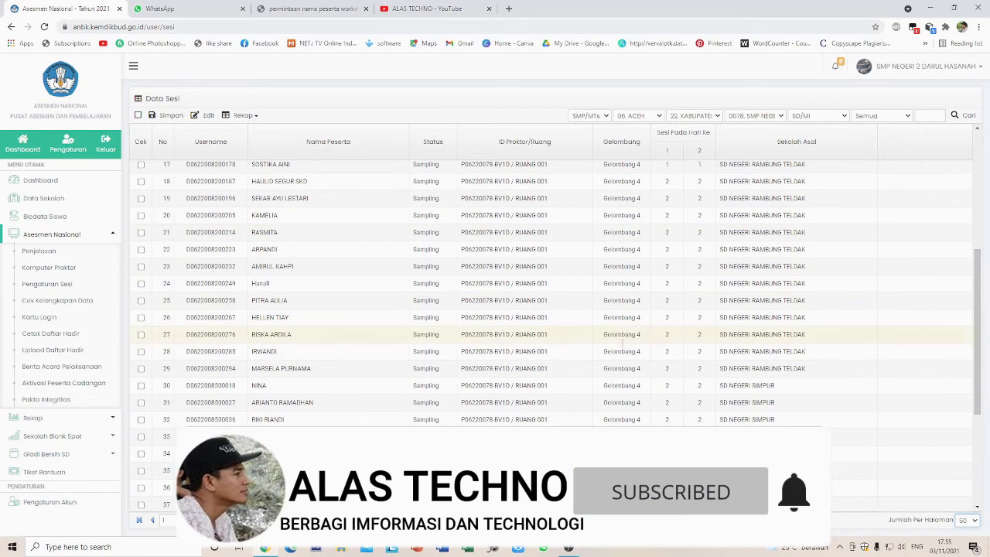
pyautogui.scroll(-3, 643, 332)
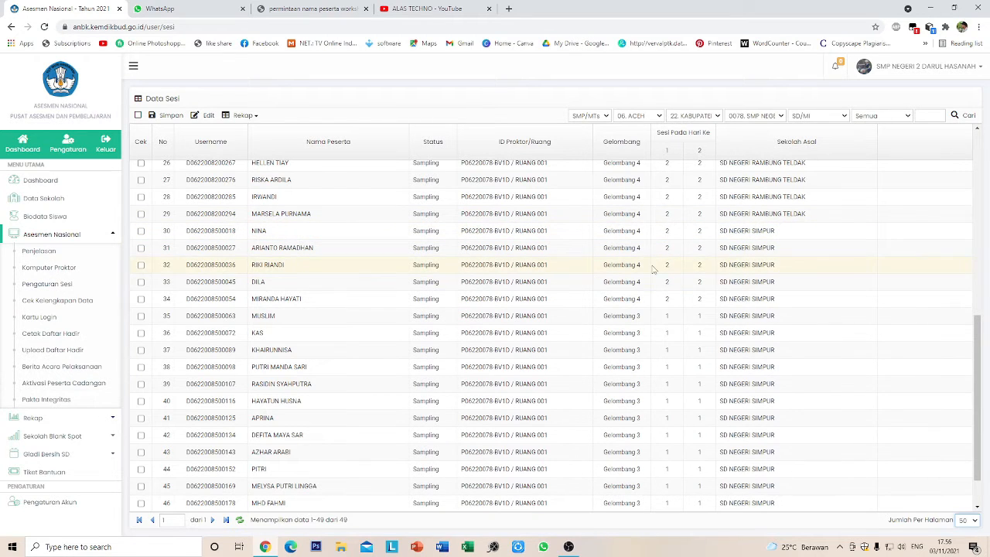
pyautogui.scroll(-1, 665, 325)
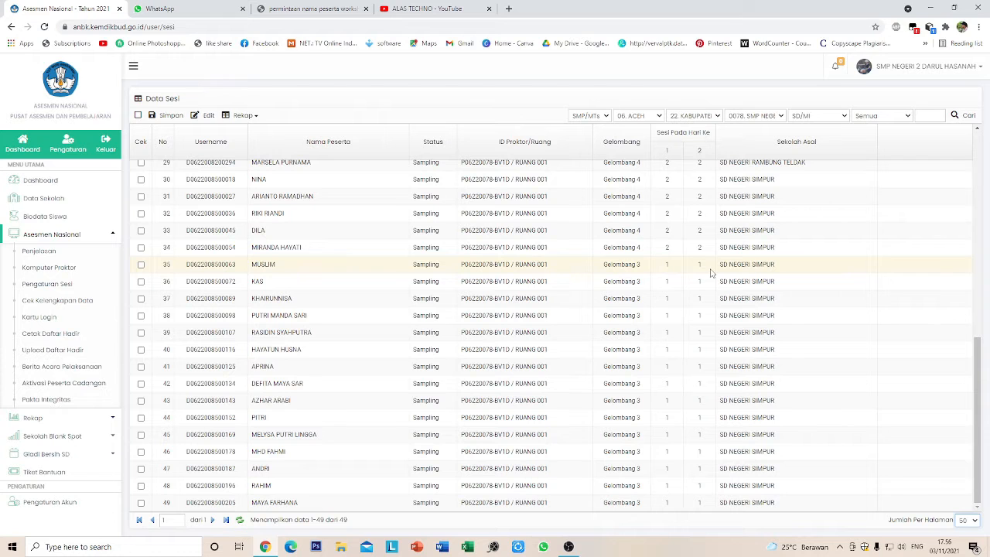
pyautogui.scroll(1, 712, 272)
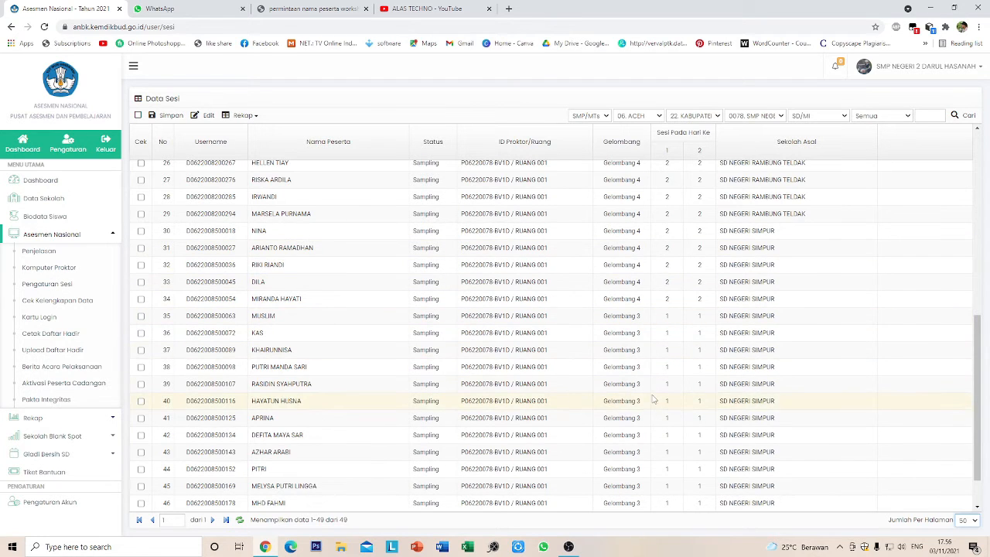
pyautogui.scroll(-1, 654, 399)
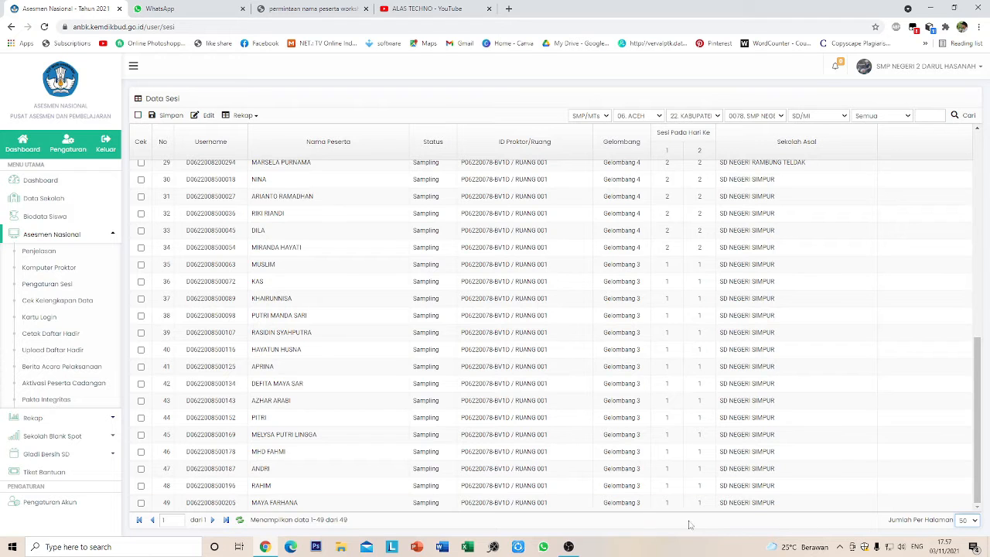
pyautogui.scroll(4, 636, 197)
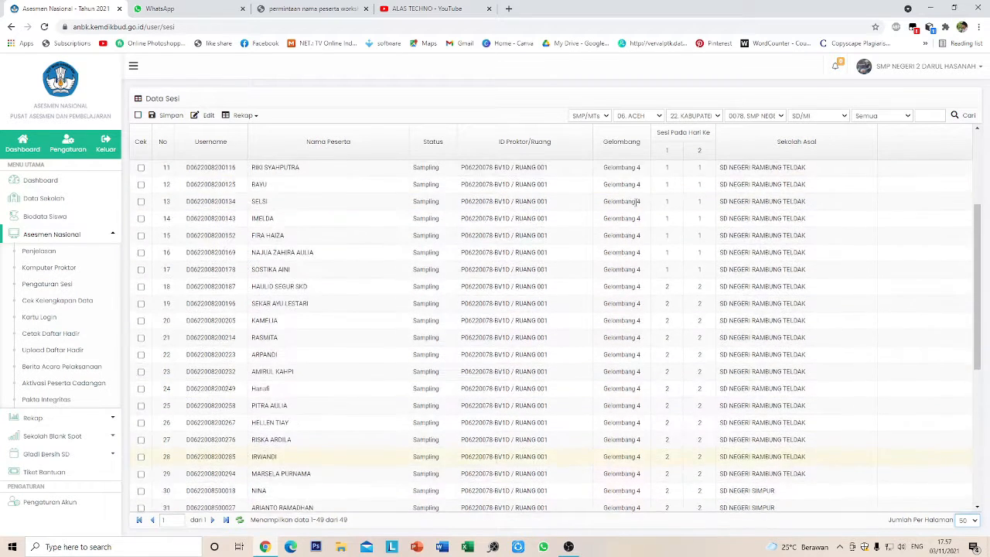
pyautogui.scroll(3, 637, 201)
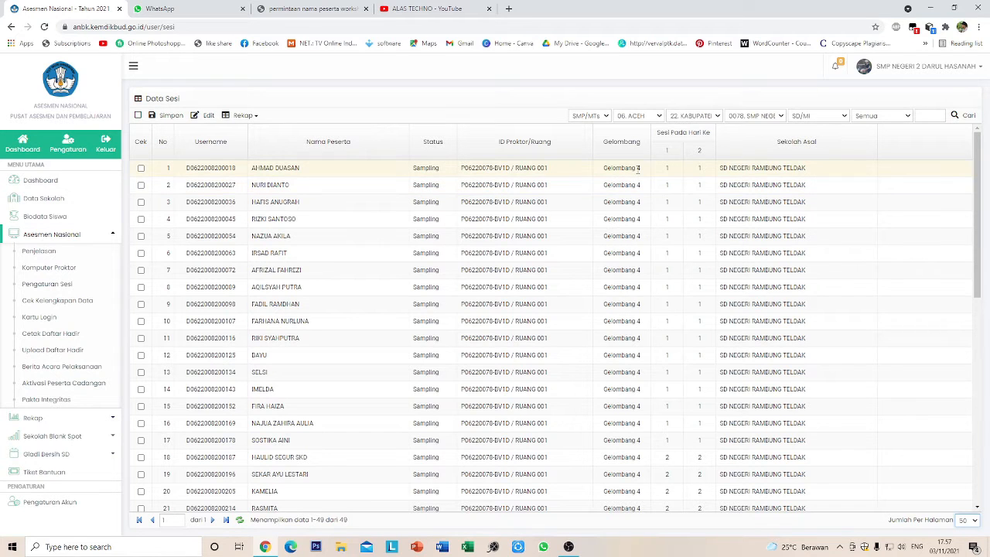
# - Check the first participant's Gelombang choices, then return to the Dashboard
pyautogui.click(638, 168)
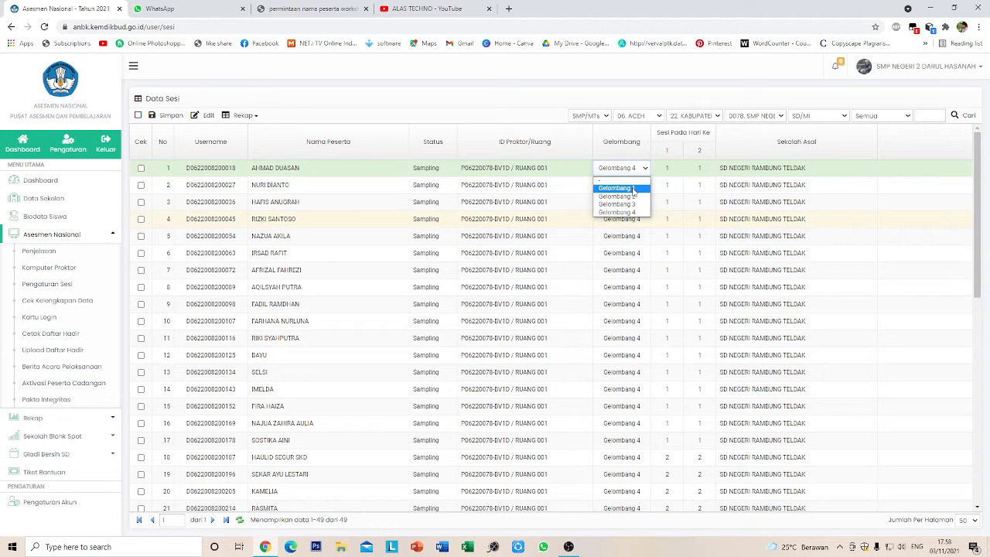
pyautogui.click(38, 183)
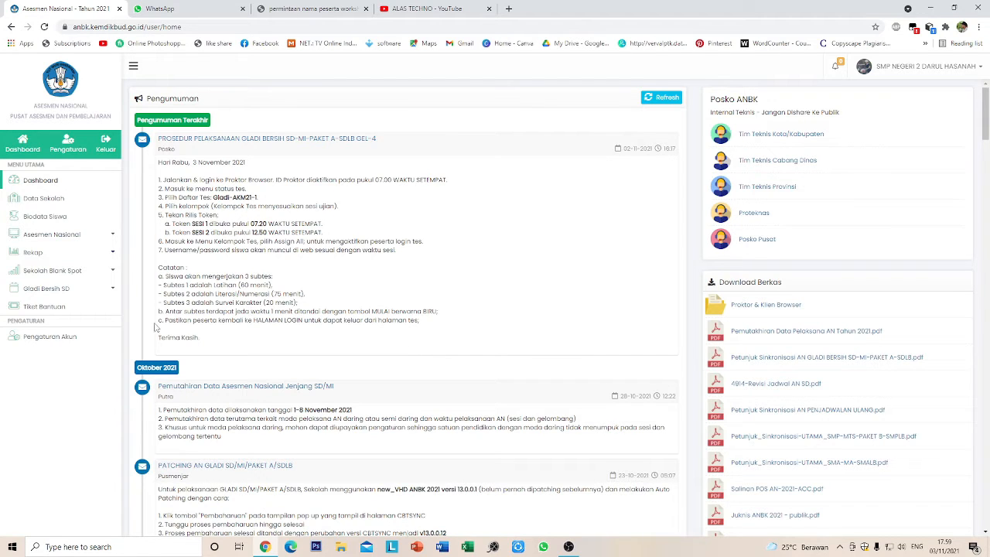
# - Reopen Pengaturan Sesi filtered to SD/MI and zoom the page out
pyautogui.click(68, 234)
pyautogui.click(62, 284)
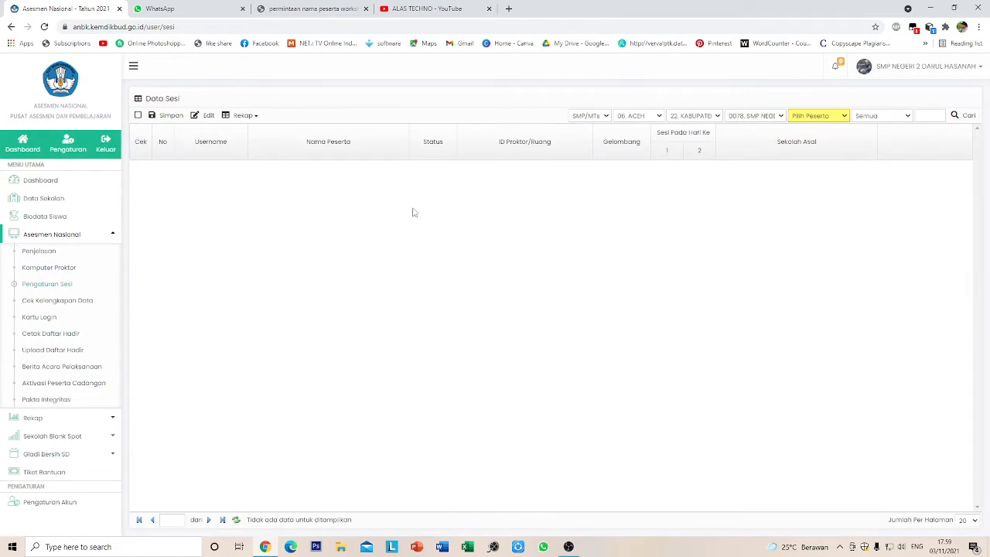
pyautogui.click(819, 115)
pyautogui.click(818, 140)
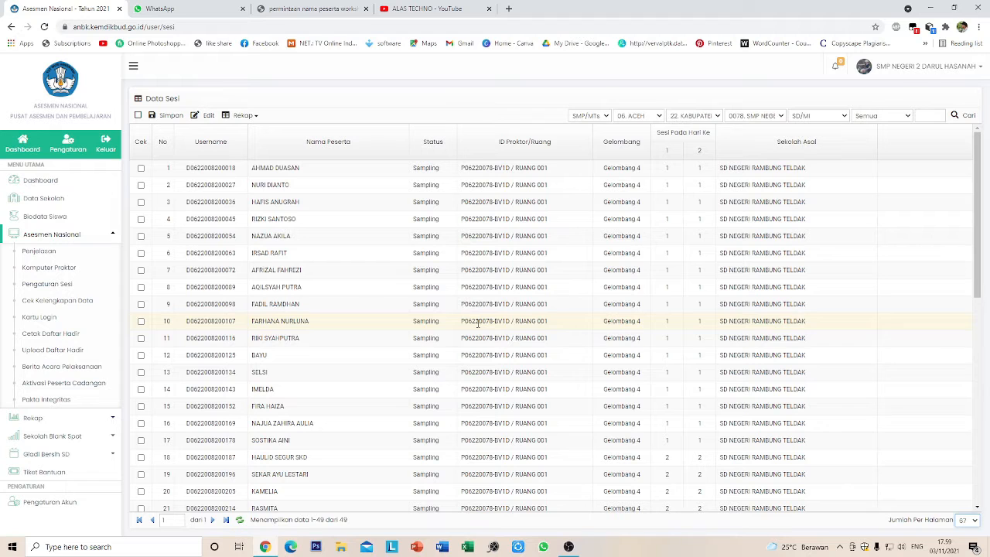
pyautogui.scroll(-6, 605, 415)
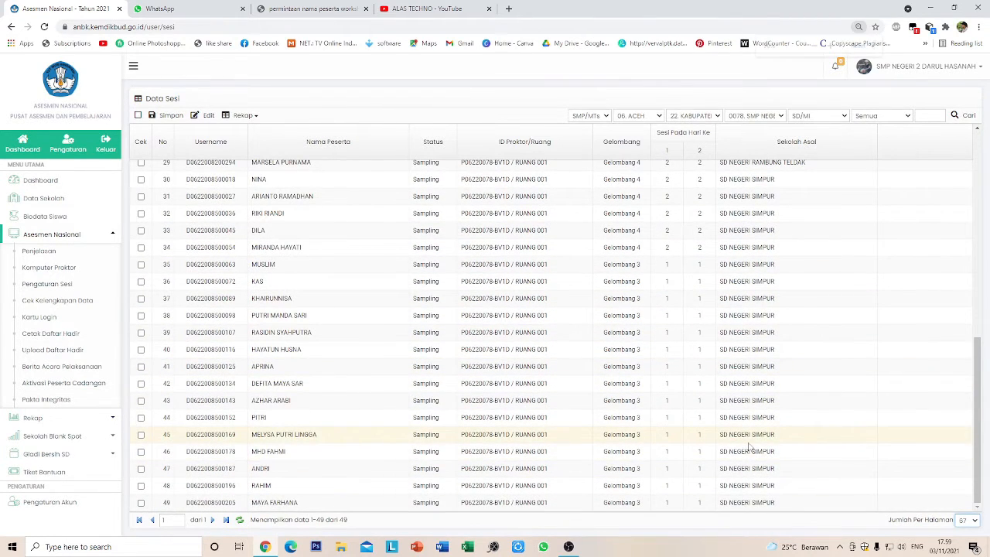
pyautogui.hotkey('ctrl', '-')
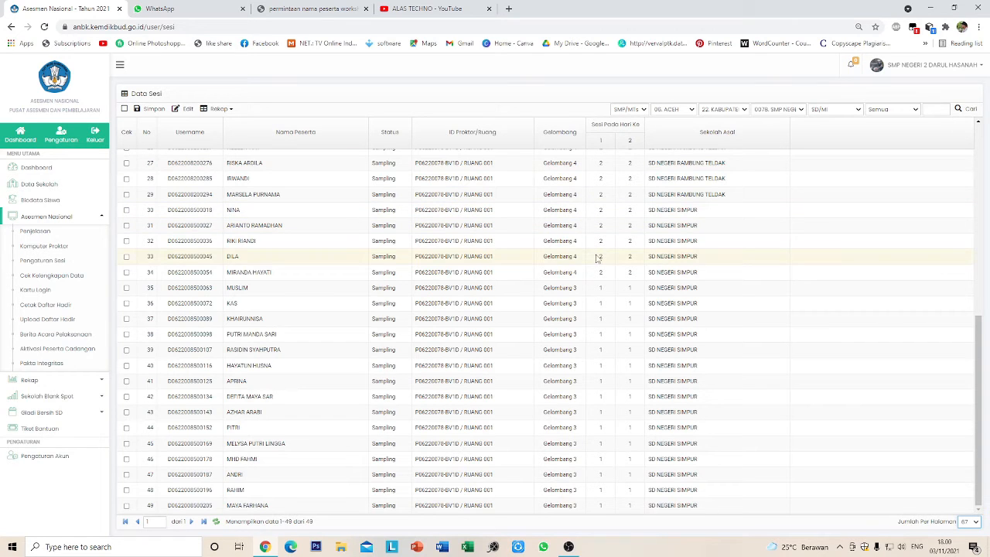
# - Set participants 30 to 36 to Gelombang 1
pyautogui.click(577, 212)
pyautogui.click(577, 213)
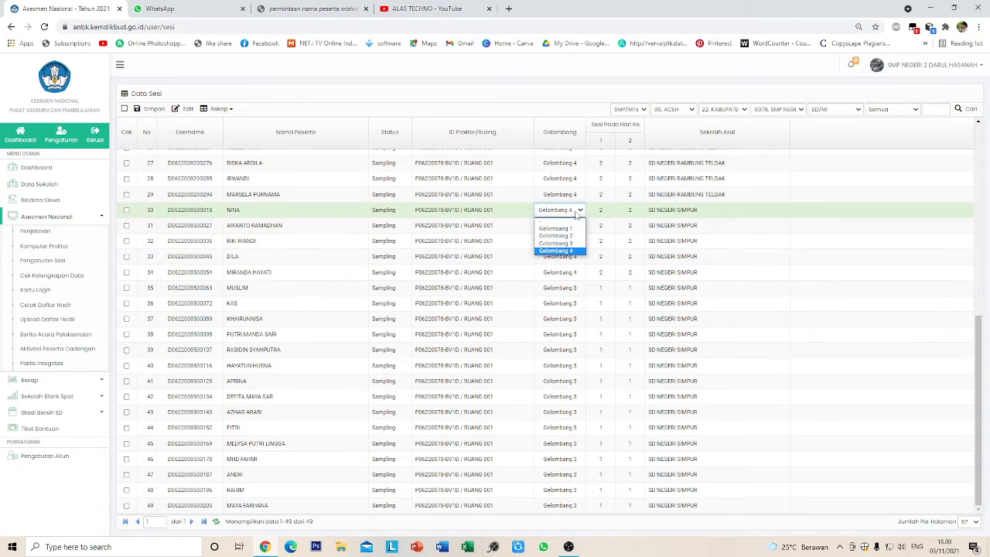
pyautogui.click(571, 230)
pyautogui.click(572, 225)
pyautogui.click(566, 242)
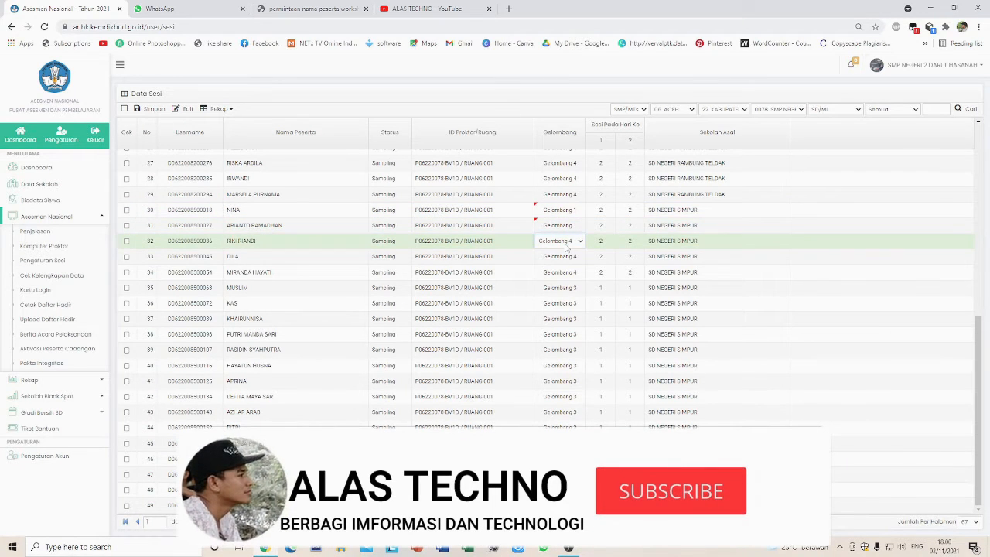
pyautogui.click(566, 241)
pyautogui.click(564, 261)
pyautogui.click(564, 258)
pyautogui.click(564, 258)
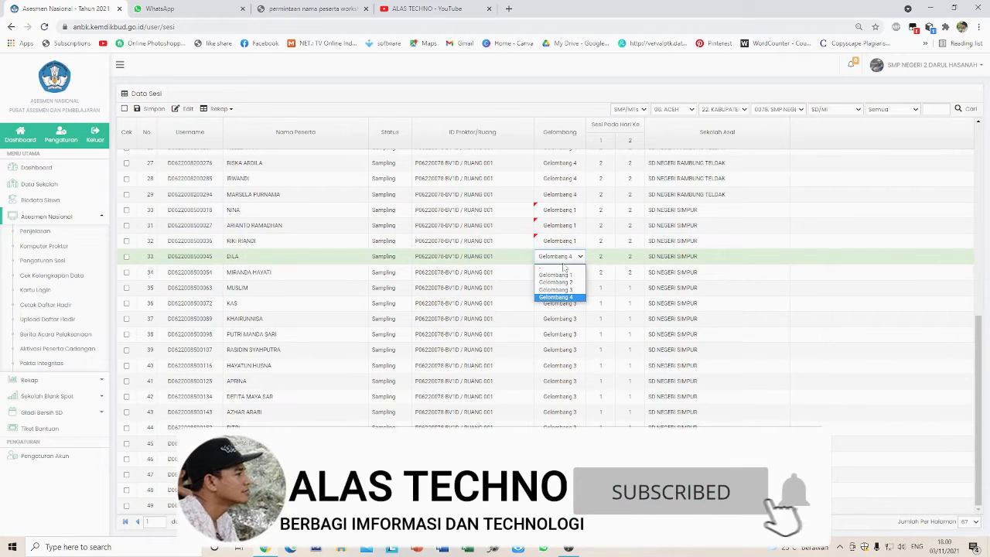
pyautogui.click(559, 275)
pyautogui.click(564, 273)
pyautogui.click(564, 272)
pyautogui.click(558, 290)
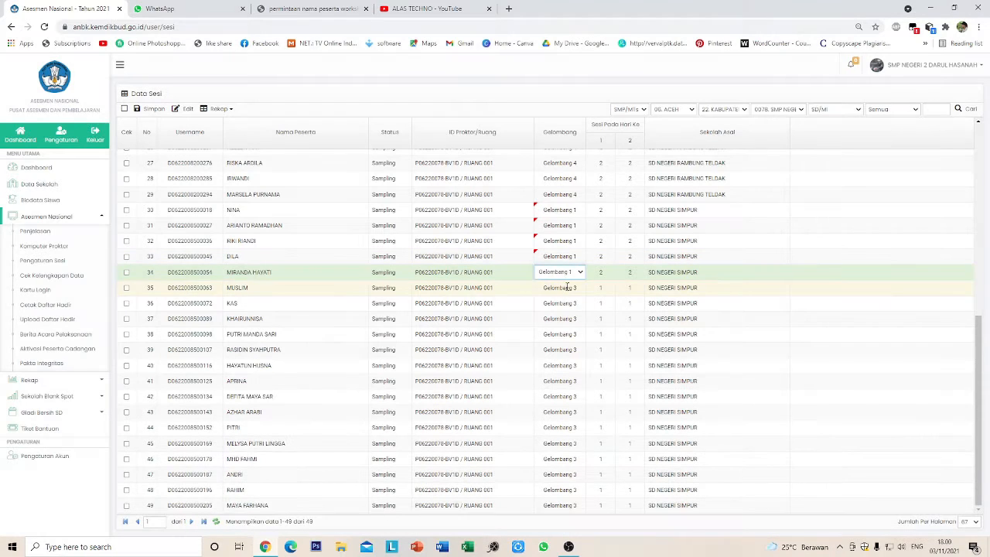
pyautogui.click(566, 288)
pyautogui.click(566, 288)
pyautogui.click(561, 305)
pyautogui.click(568, 303)
pyautogui.click(568, 304)
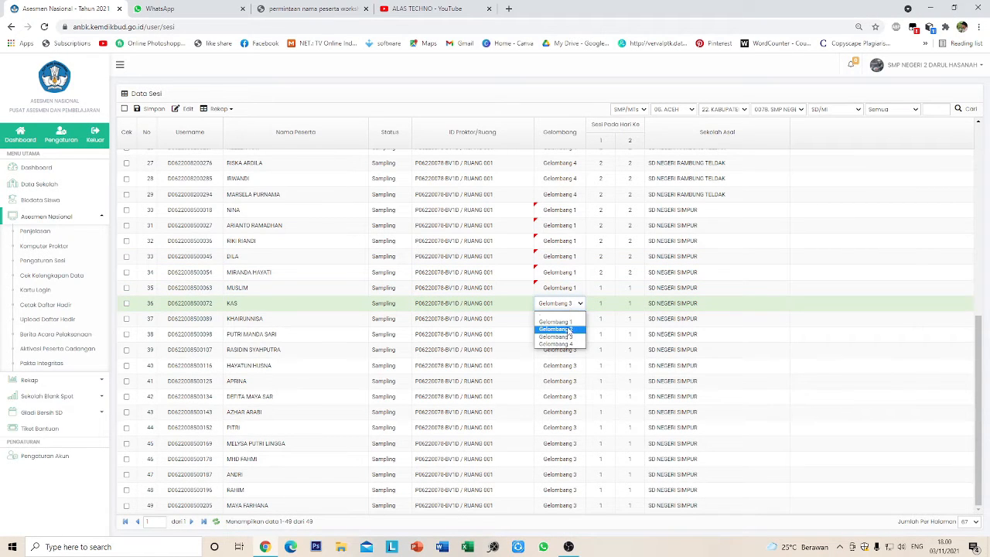
pyautogui.click(568, 306)
pyautogui.click(568, 303)
pyautogui.click(565, 321)
# - Set participants 37 to 43 to Gelombang 1
pyautogui.click(571, 321)
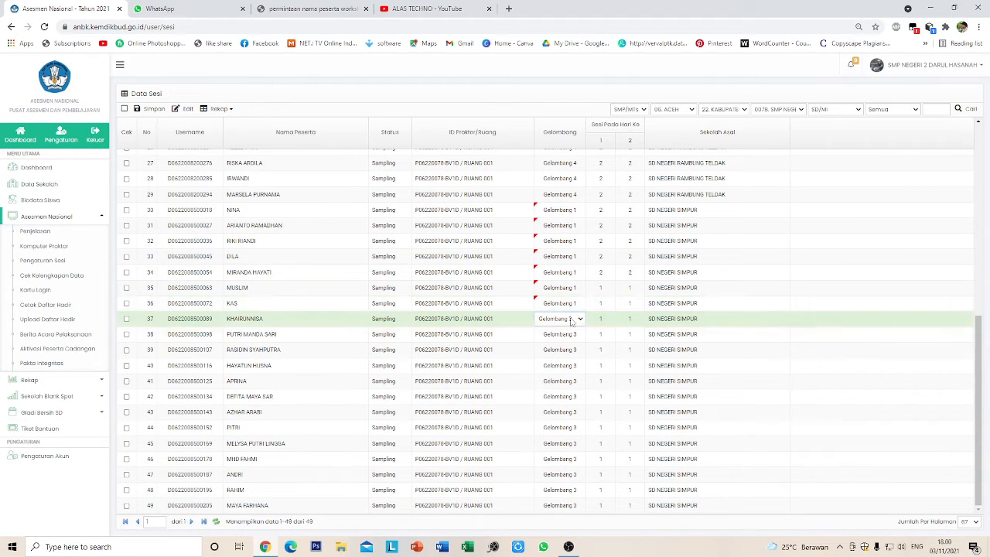
pyautogui.click(571, 319)
pyautogui.click(570, 337)
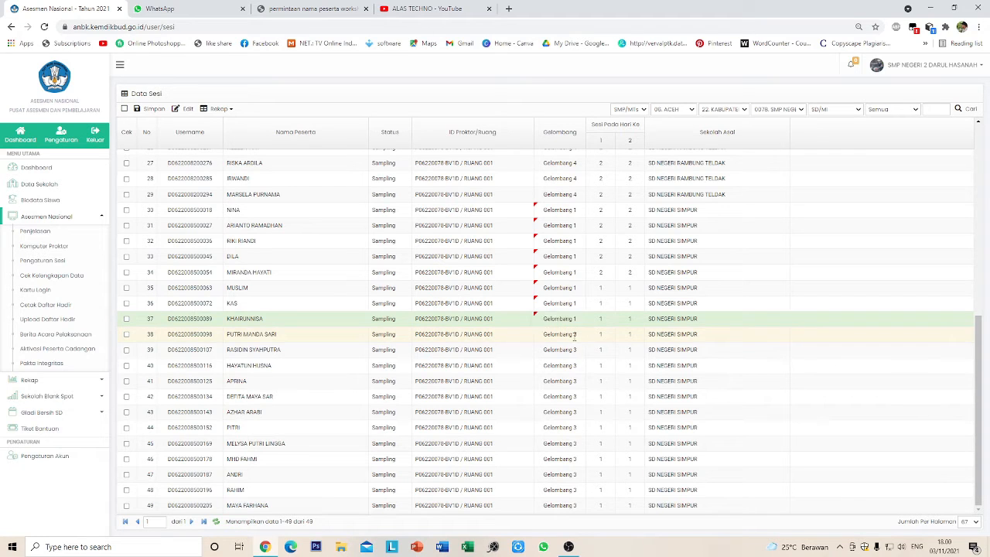
pyautogui.click(577, 337)
pyautogui.click(577, 335)
pyautogui.click(574, 353)
pyautogui.click(576, 352)
pyautogui.click(575, 350)
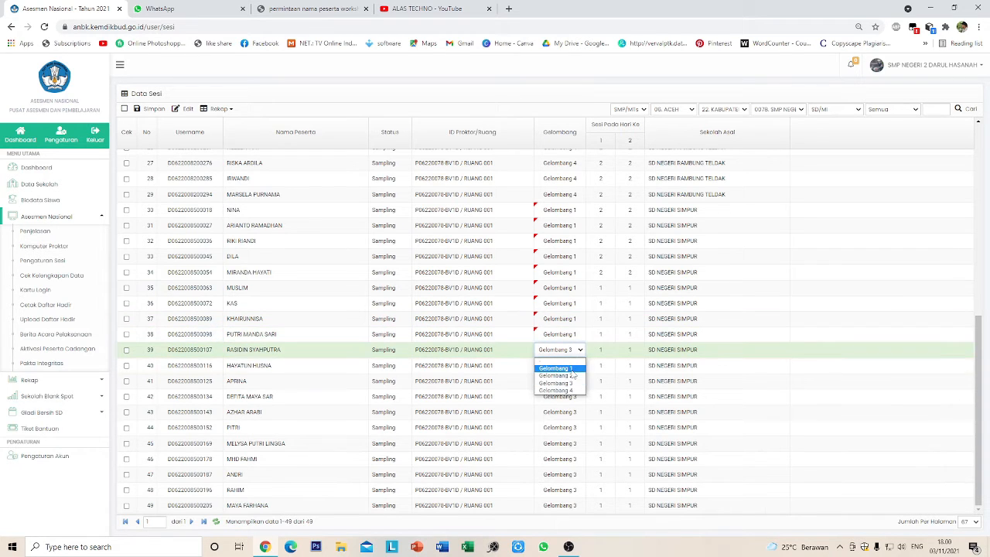
pyautogui.click(573, 368)
pyautogui.click(574, 366)
pyautogui.click(574, 365)
pyautogui.click(572, 384)
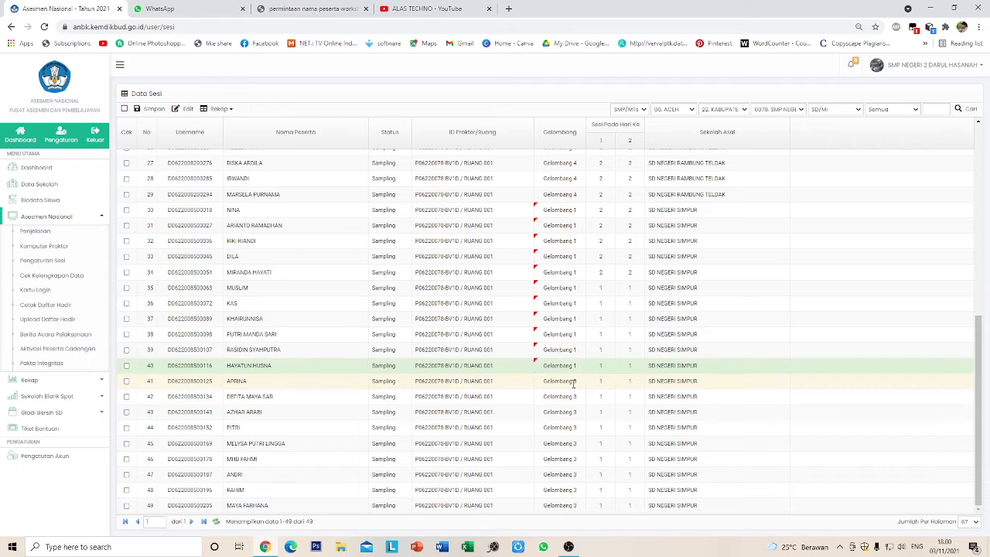
pyautogui.click(572, 382)
pyautogui.click(573, 382)
pyautogui.click(574, 400)
pyautogui.click(574, 400)
pyautogui.click(574, 401)
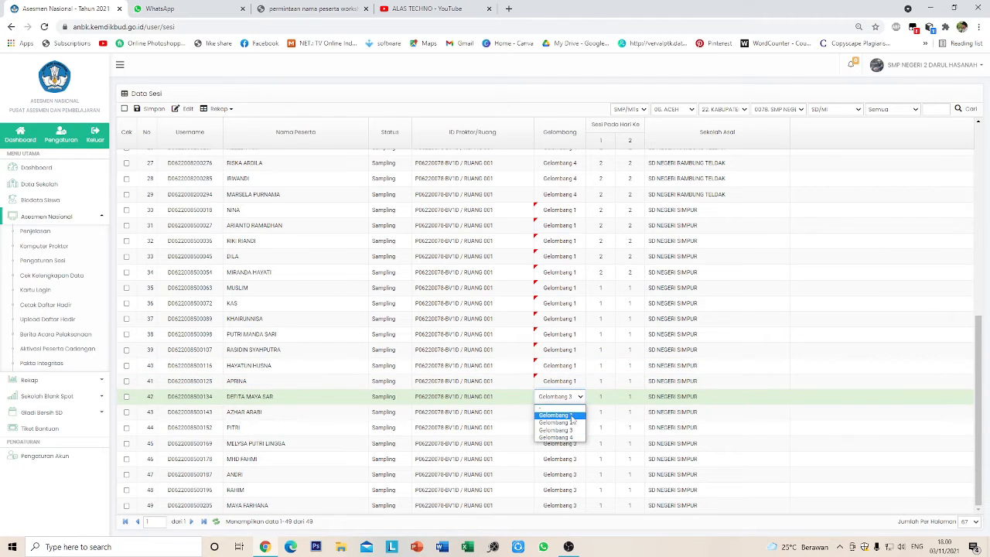
pyautogui.click(574, 408)
pyautogui.click(574, 415)
pyautogui.click(574, 416)
pyautogui.click(571, 424)
# - Set participants 44 to 49 to Gelombang 1
pyautogui.click(571, 430)
pyautogui.click(572, 430)
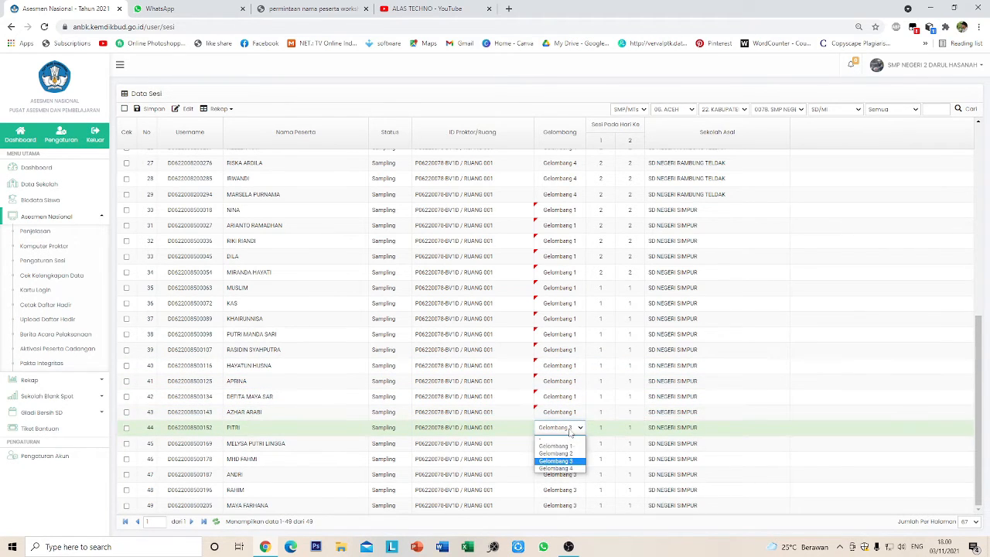
pyautogui.click(575, 446)
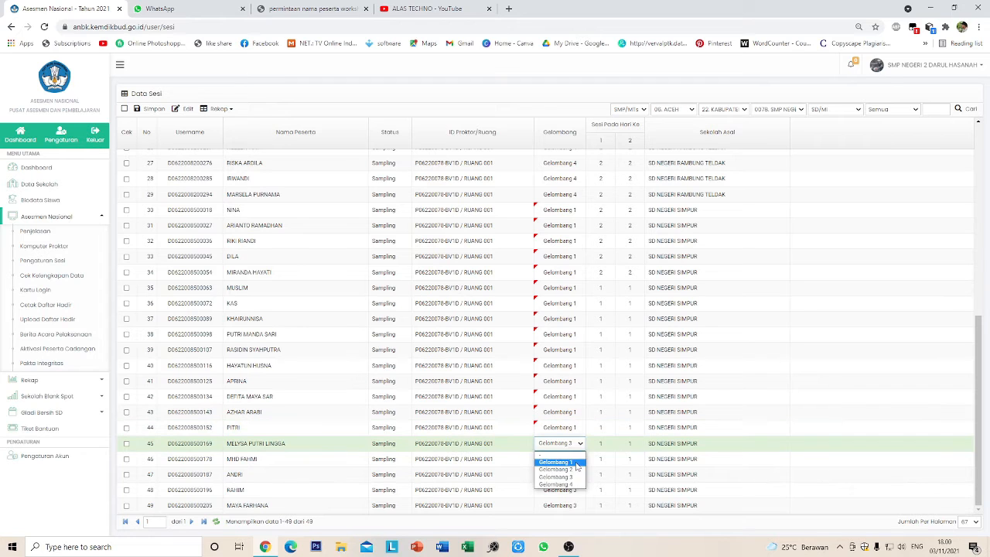
pyautogui.click(576, 462)
pyautogui.click(576, 461)
pyautogui.click(573, 478)
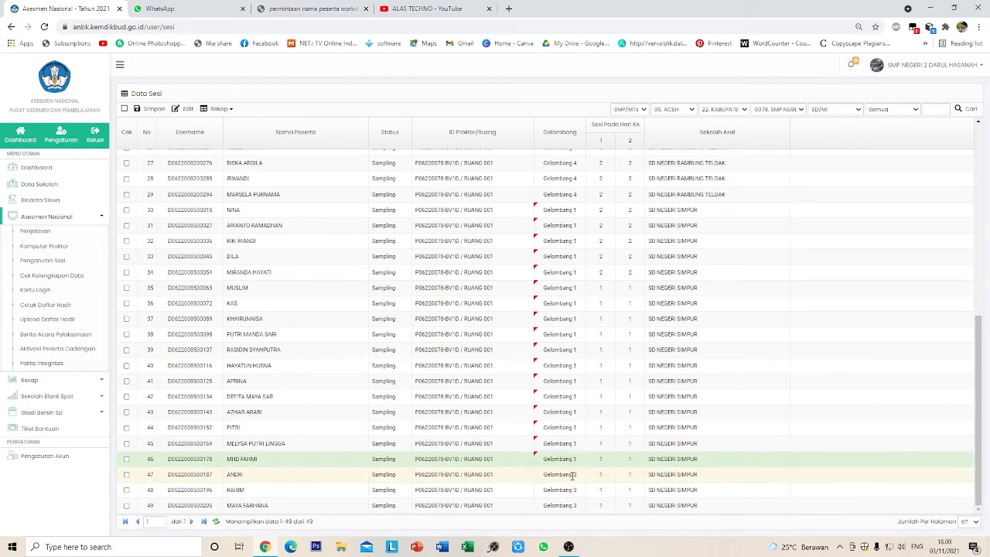
pyautogui.click(573, 478)
pyautogui.click(573, 493)
pyautogui.click(573, 493)
pyautogui.click(573, 509)
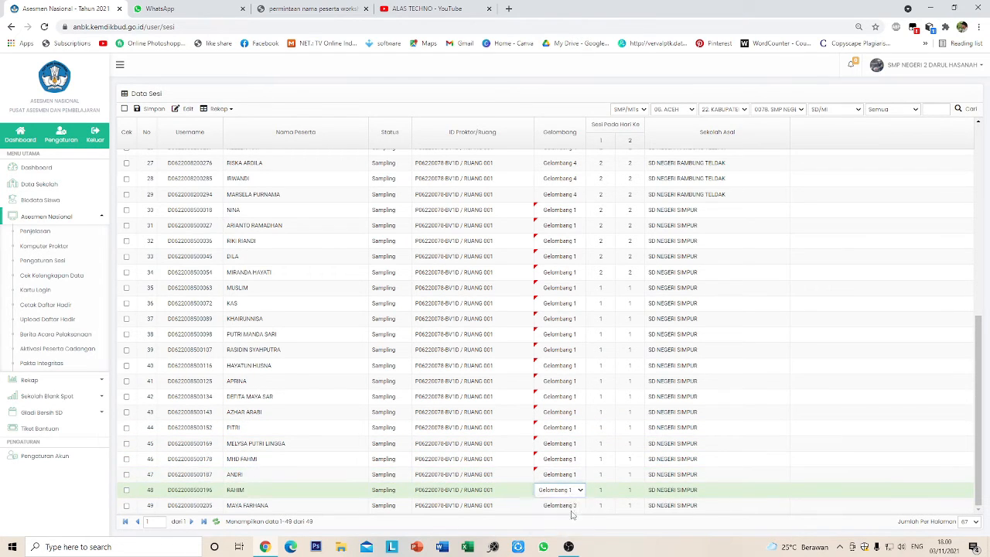
pyautogui.click(573, 505)
pyautogui.click(573, 506)
pyautogui.click(579, 472)
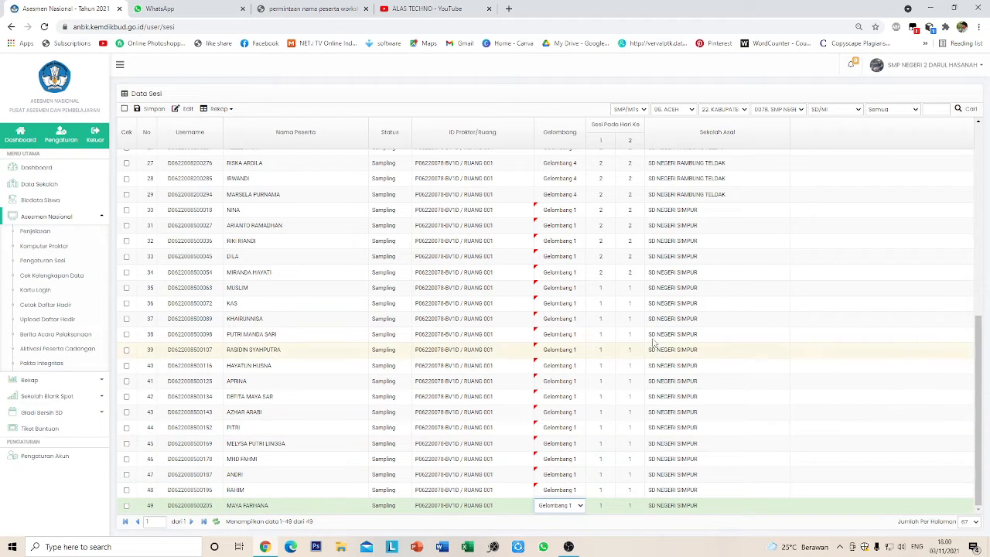
pyautogui.click(585, 212)
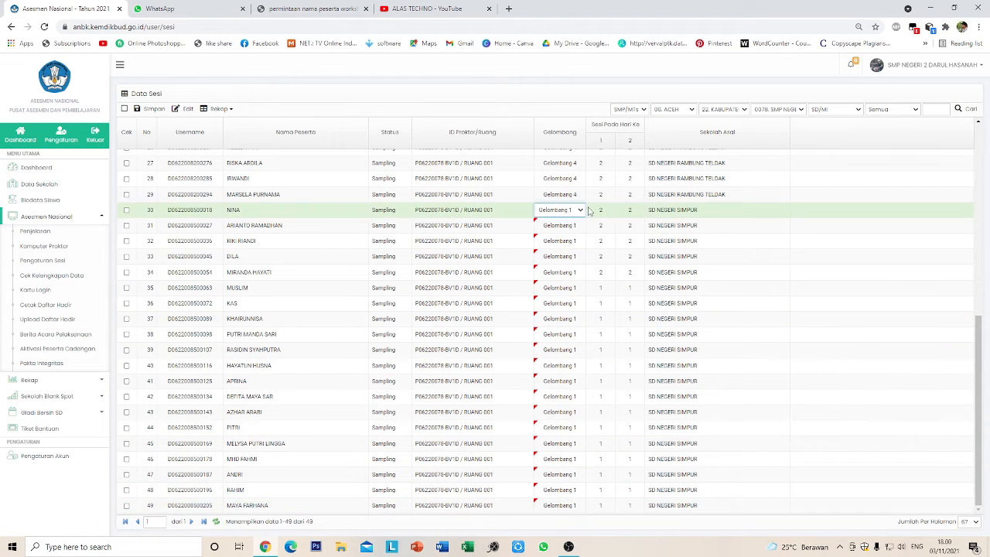
# - Save with Simpan and confirm the 'Data sudah disimpan' message
pyautogui.click(152, 109)
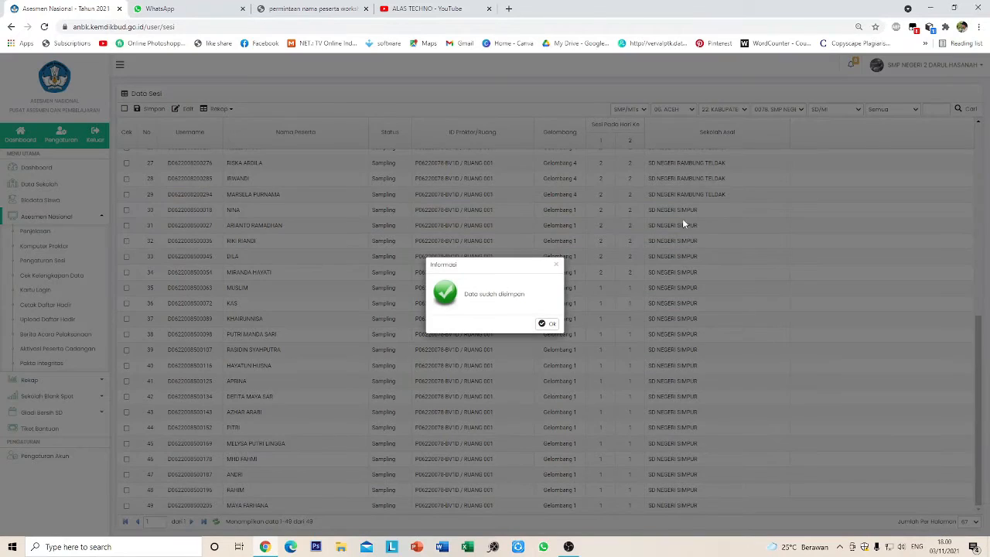
pyautogui.click(547, 323)
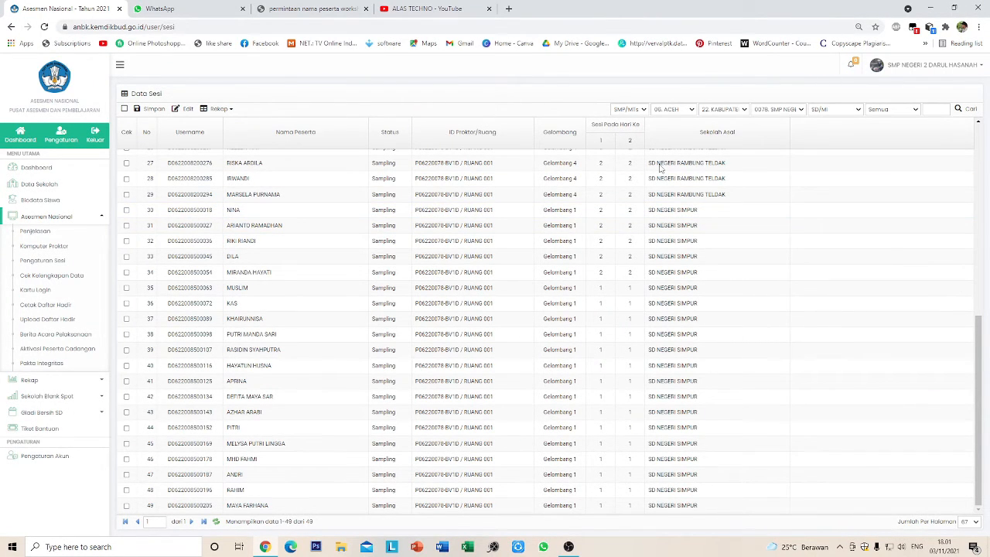
# - Set the day 1 session of participants 30 to 34 to 1
pyautogui.click(599, 210)
pyautogui.doubleClick(599, 210)
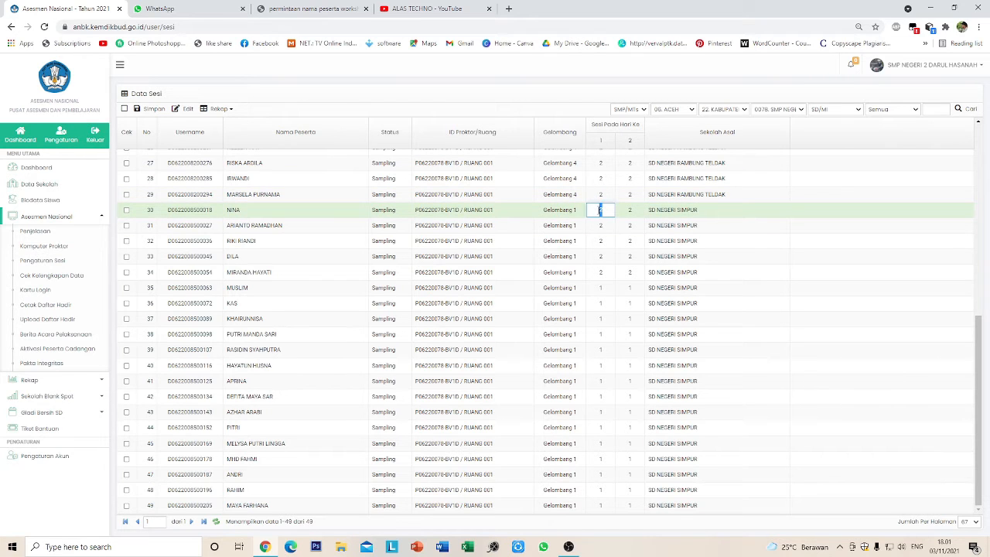
pyautogui.write('1')
pyautogui.click(600, 225)
pyautogui.write('1')
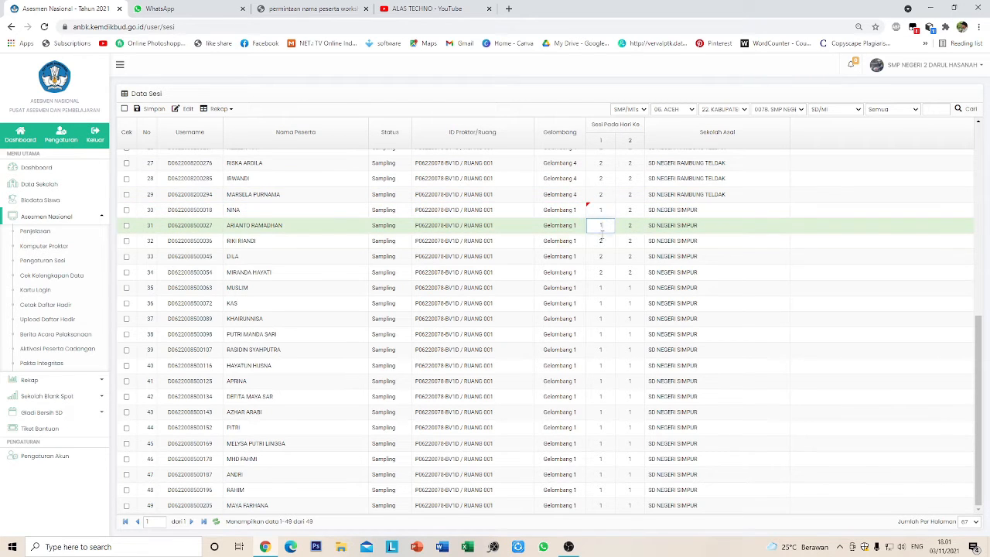
pyautogui.click(601, 241)
pyautogui.write('1')
pyautogui.click(601, 256)
pyautogui.write('1')
pyautogui.click(608, 272)
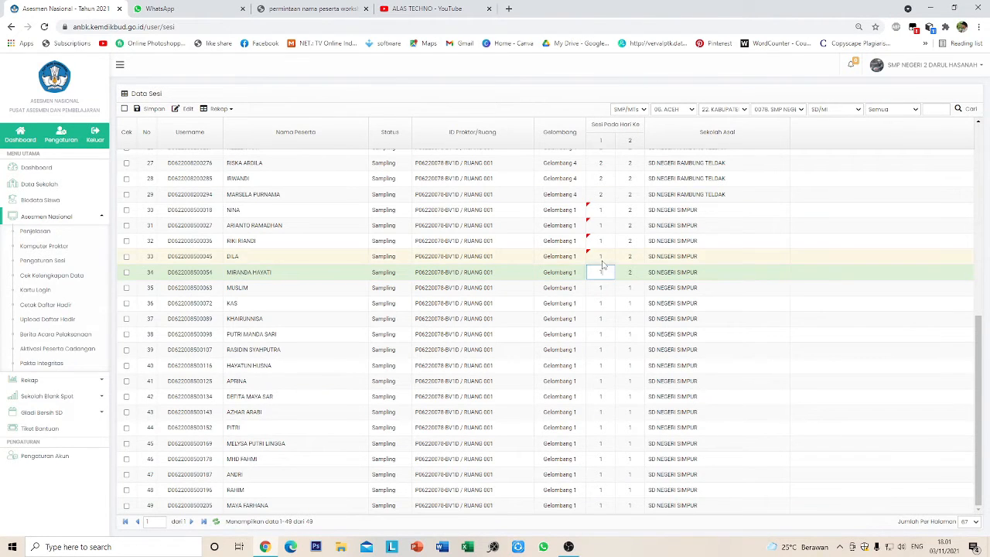
# - Set the day 2 session of participants 30 to 34 to 1
pyautogui.click(631, 209)
pyautogui.write('1')
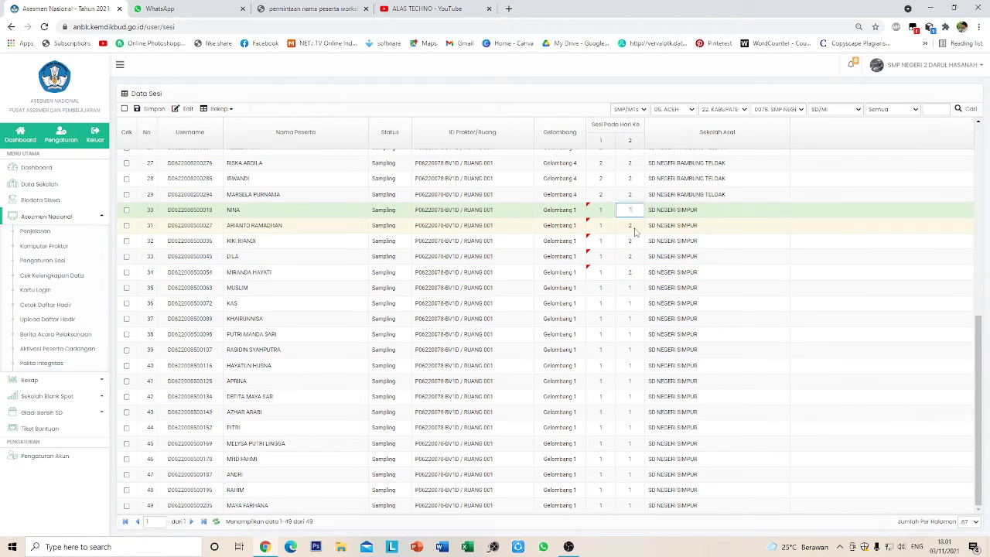
pyautogui.click(633, 227)
pyautogui.write('1')
pyautogui.click(630, 241)
pyautogui.write('1')
pyautogui.click(633, 256)
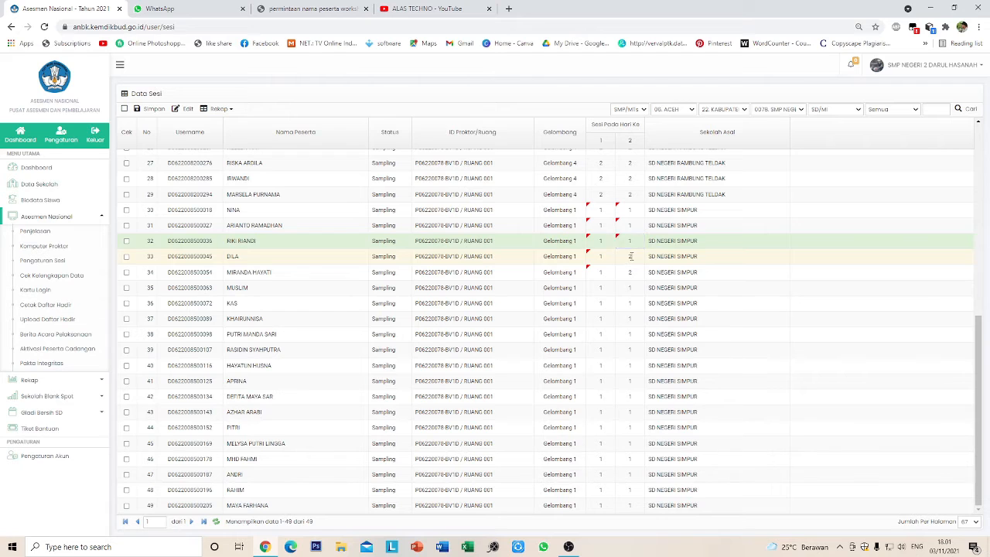
pyautogui.write('1')
pyautogui.click(630, 272)
pyautogui.write('1')
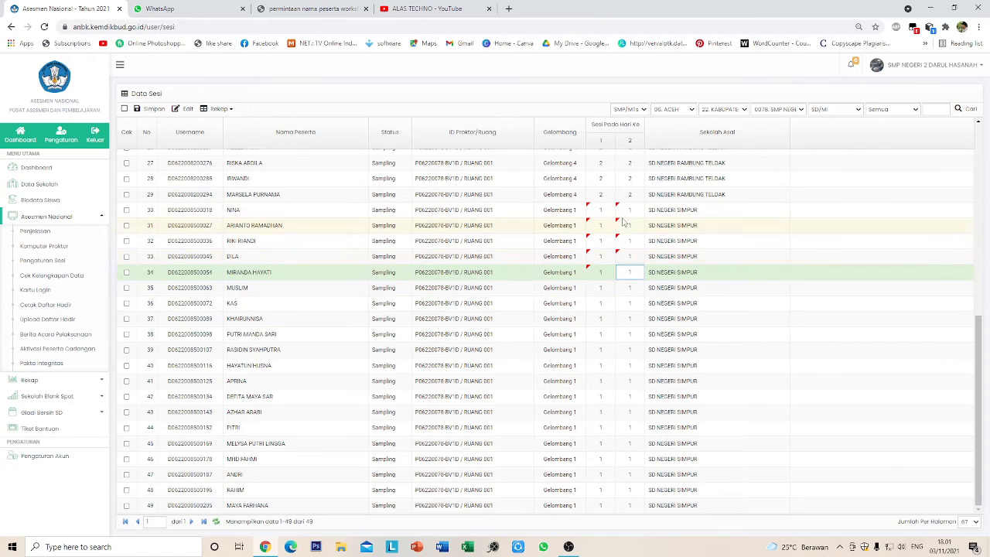
# - Save the Data Sesi table with rows 30–49 at Gelombang 1, session 1, and acknowledge 'Data sudah disimpan'
pyautogui.click(150, 109)
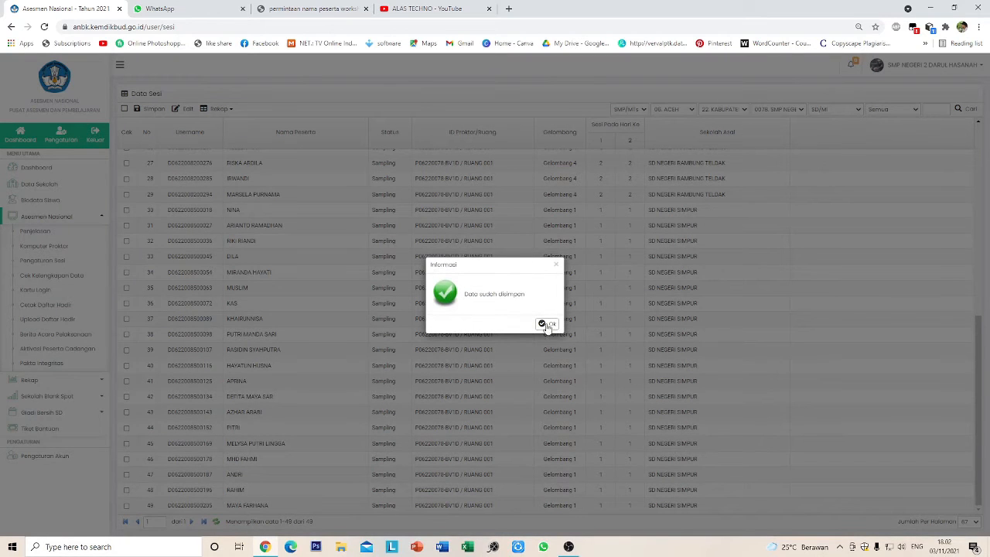
pyautogui.click(546, 325)
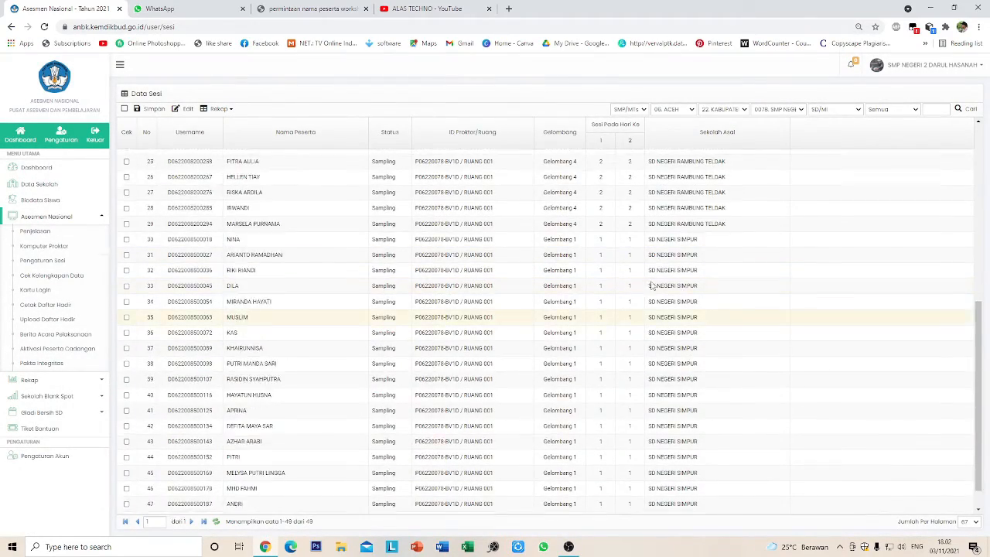
pyautogui.scroll(2, 652, 287)
pyautogui.scroll(2, 579, 288)
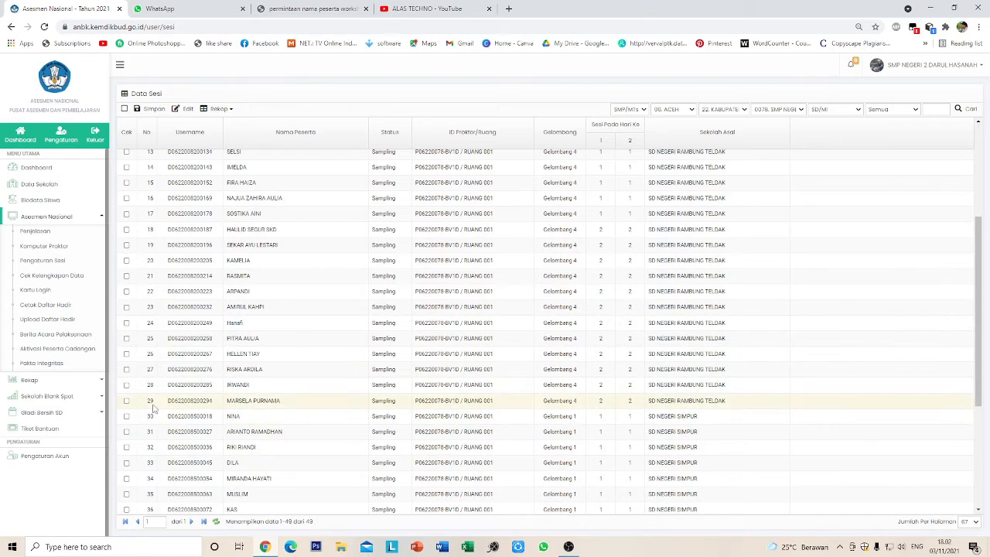
pyautogui.scroll(3, 735, 399)
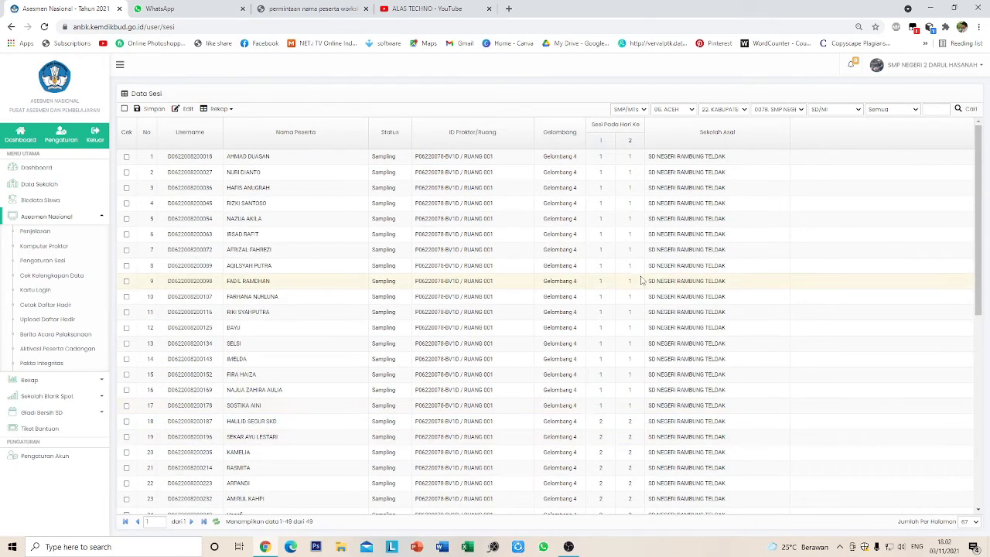
pyautogui.scroll(-3, 638, 294)
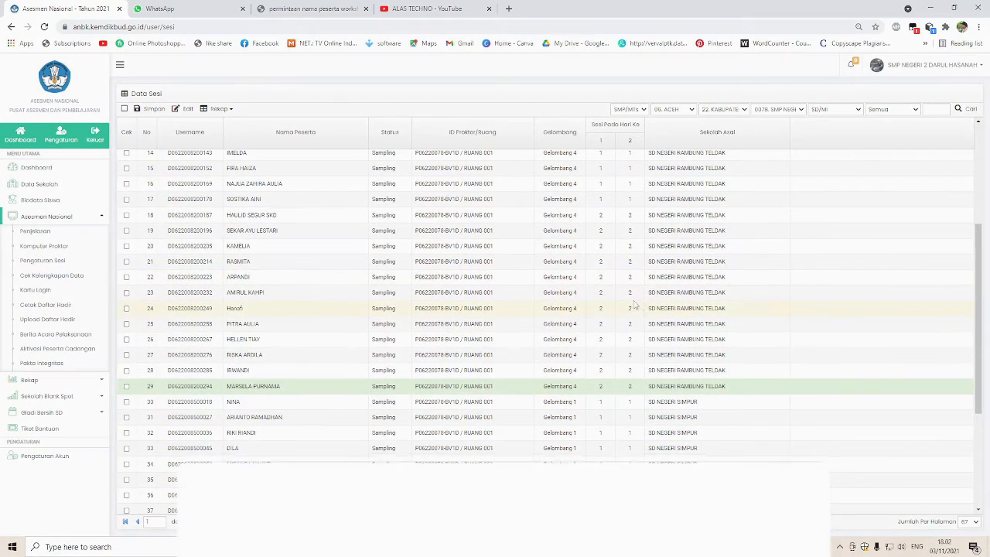
pyautogui.scroll(3, 578, 294)
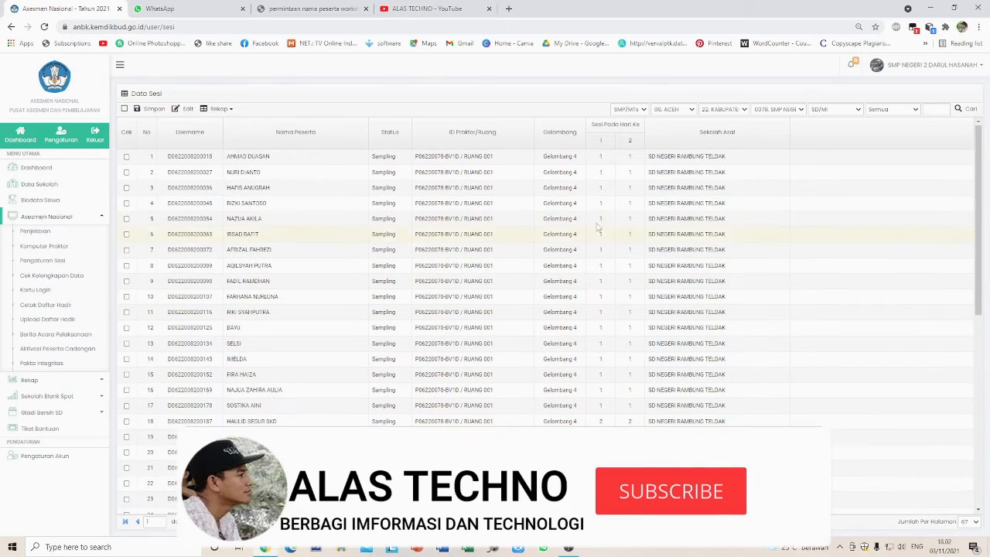
# - Change the Gelombang of rows 1–7 from Gelombang 4 to Gelombang 2
pyautogui.click(575, 157)
pyautogui.click(579, 156)
pyautogui.click(570, 182)
pyautogui.click(574, 171)
pyautogui.click(579, 172)
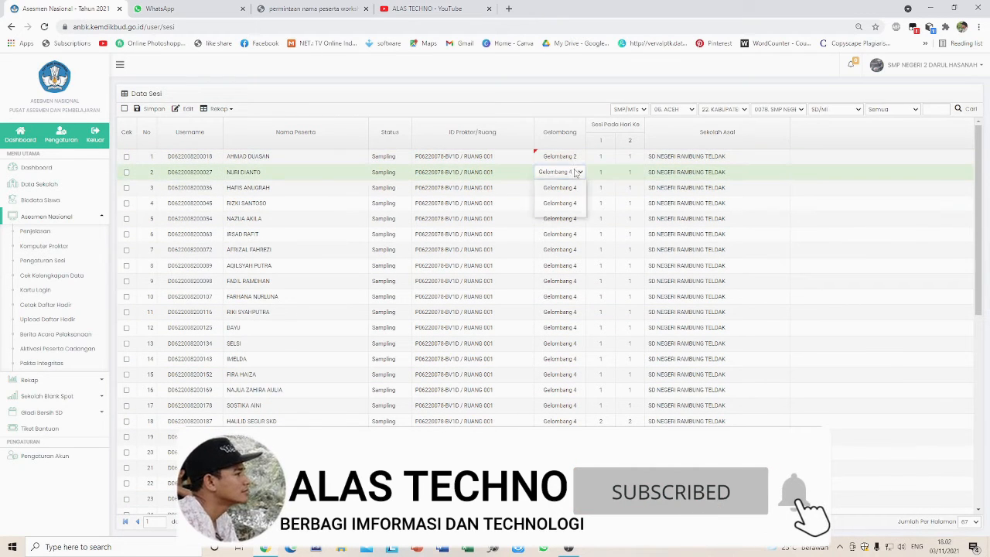
pyautogui.click(578, 172)
pyautogui.click(570, 198)
pyautogui.click(575, 187)
pyautogui.click(579, 188)
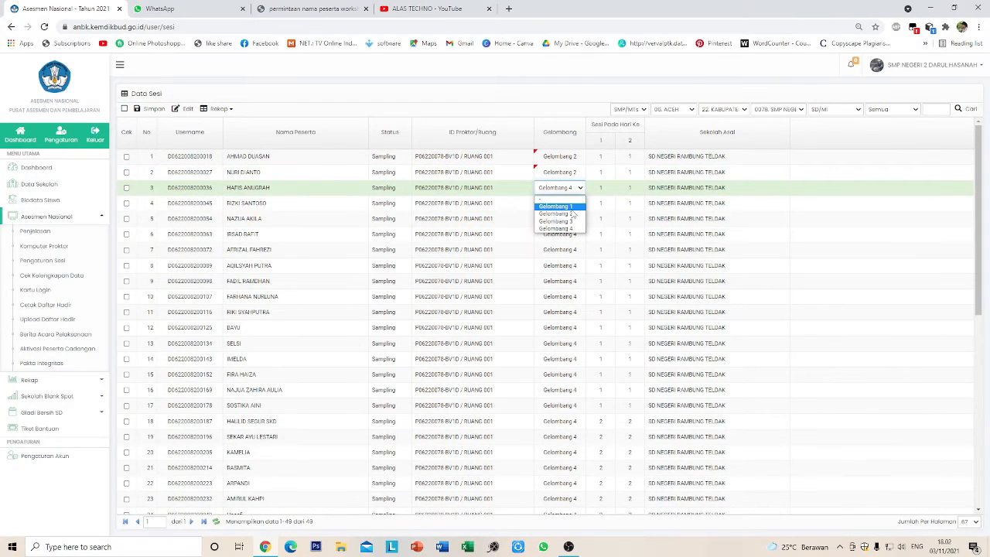
pyautogui.click(571, 213)
pyautogui.click(579, 187)
pyautogui.click(573, 213)
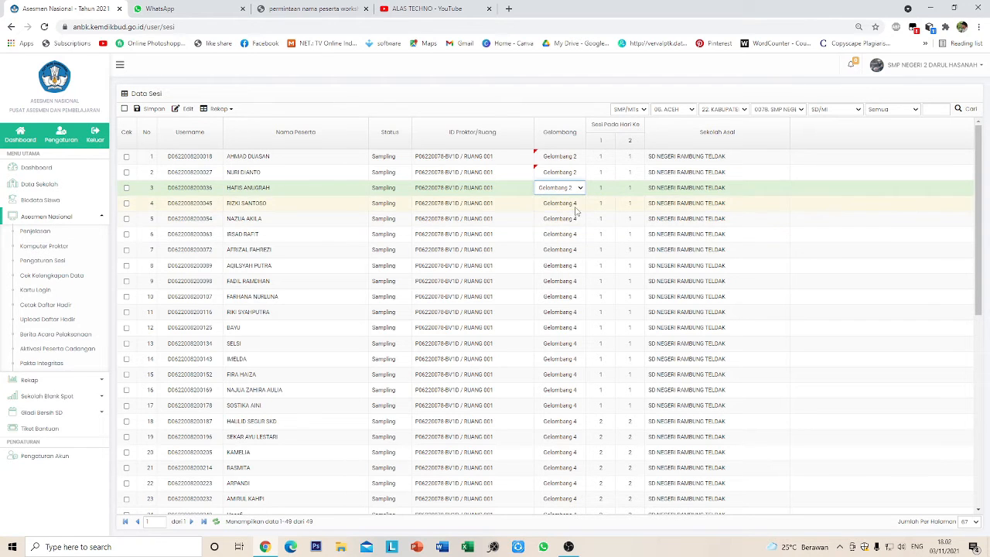
pyautogui.click(575, 202)
pyautogui.click(580, 203)
pyautogui.click(571, 229)
pyautogui.click(575, 218)
pyautogui.click(580, 219)
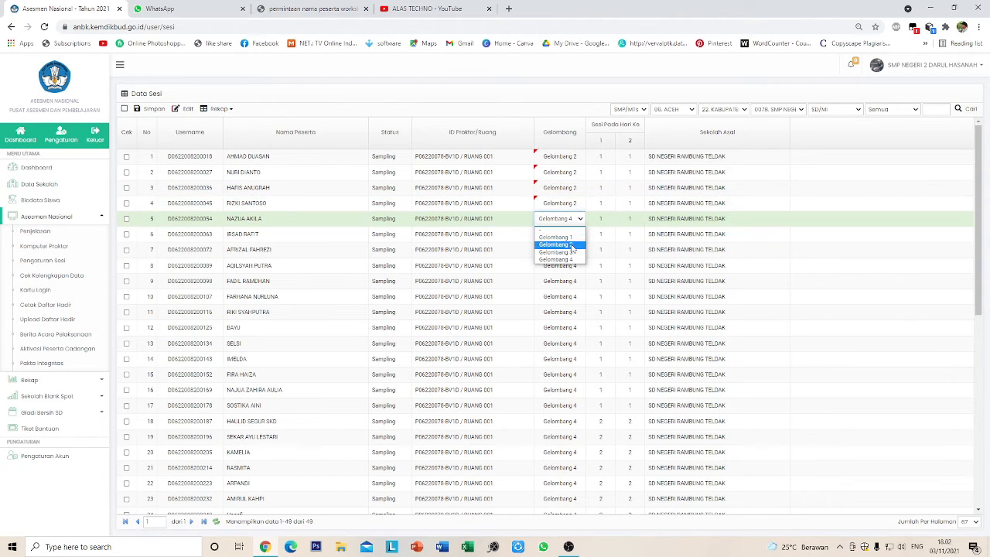
pyautogui.click(572, 244)
pyautogui.click(574, 234)
pyautogui.click(580, 234)
pyautogui.click(568, 253)
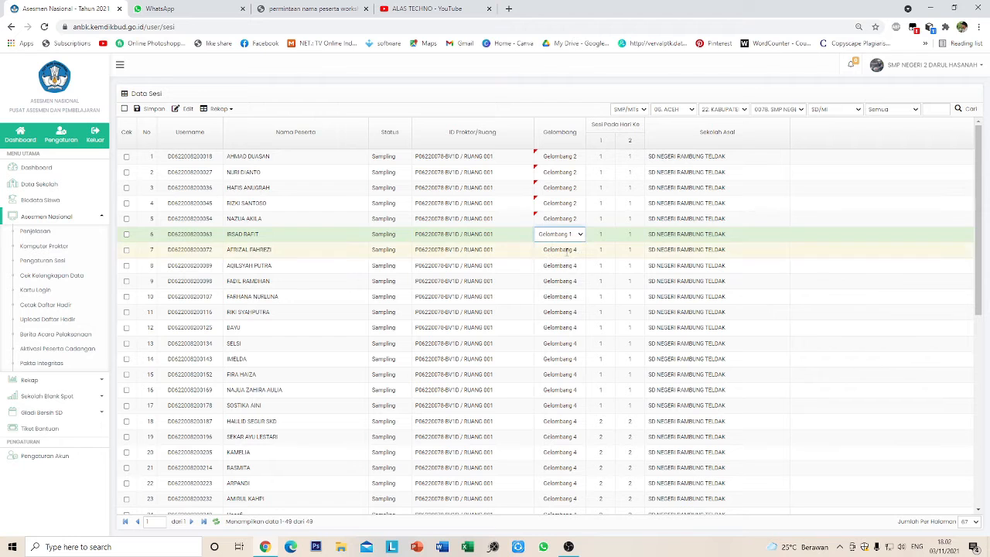
pyautogui.doubleClick(567, 251)
pyautogui.click(570, 275)
pyautogui.doubleClick(579, 237)
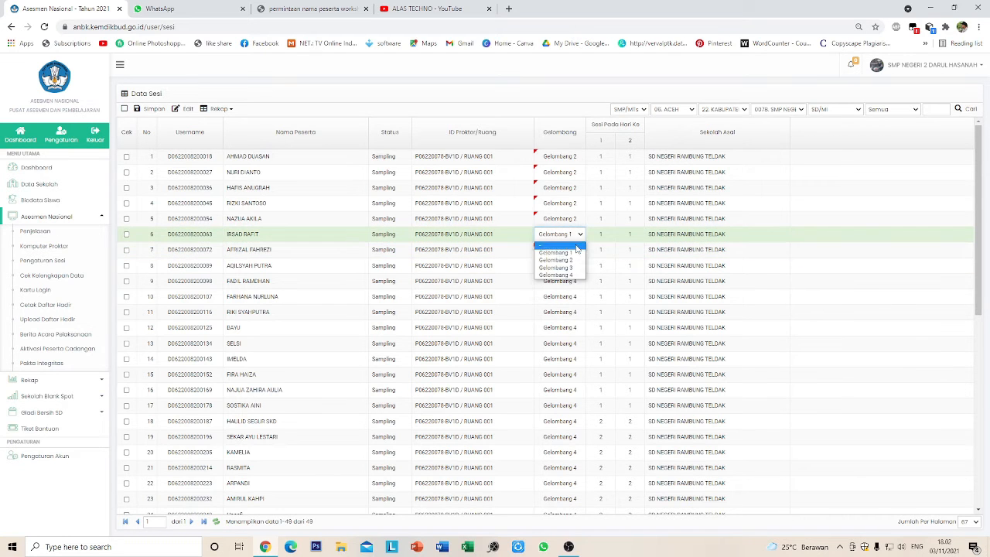
pyautogui.click(569, 260)
pyautogui.scroll(-1, 574, 199)
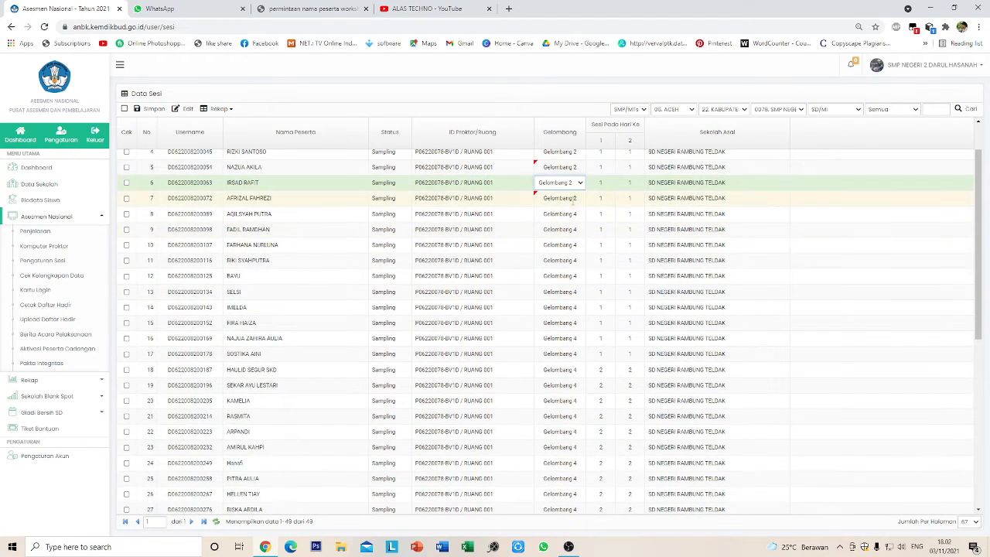
pyautogui.doubleClick(574, 200)
pyautogui.click(574, 224)
# - Change the Gelombang of rows 8–15 to Gelombang 2
pyautogui.doubleClick(577, 217)
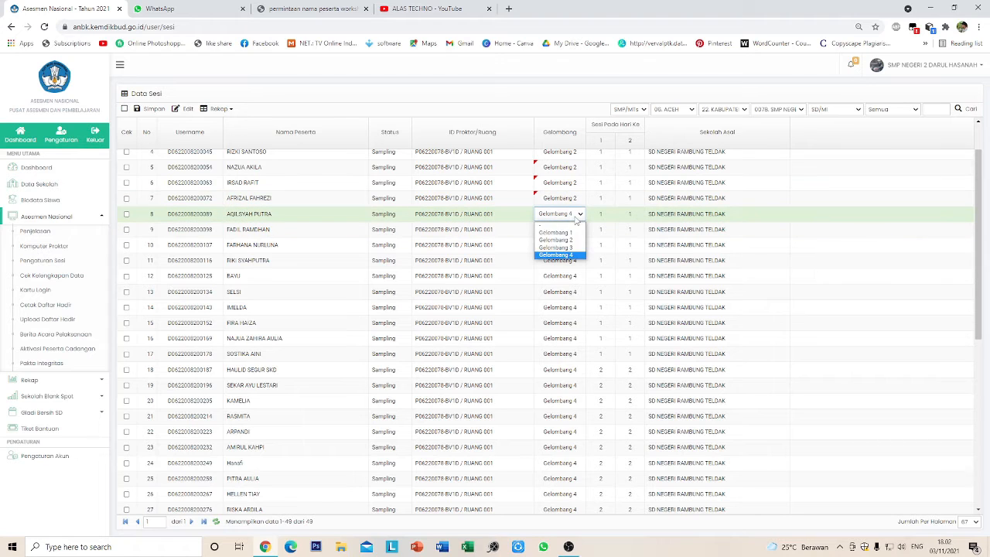
pyautogui.click(557, 240)
pyautogui.doubleClick(572, 244)
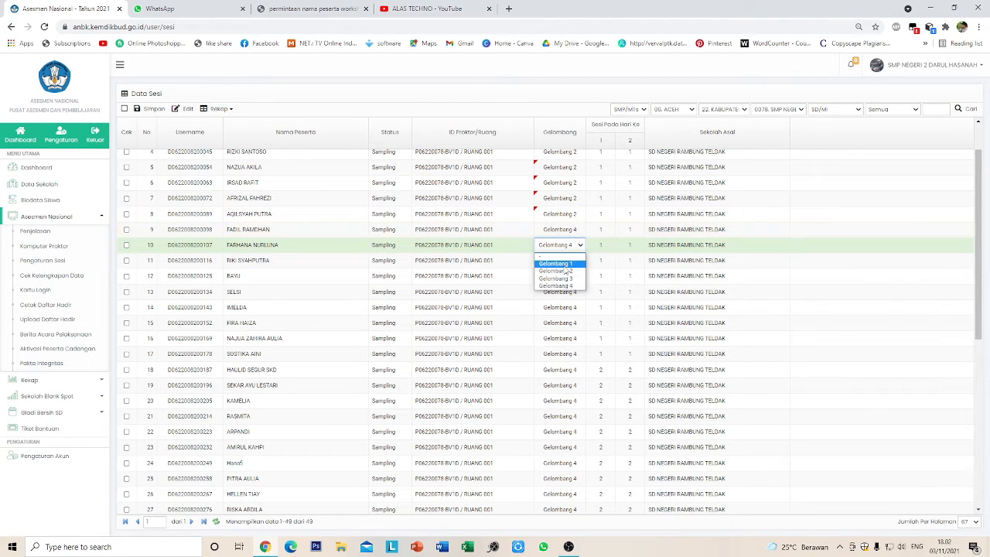
pyautogui.click(565, 264)
pyautogui.doubleClick(573, 230)
pyautogui.click(573, 256)
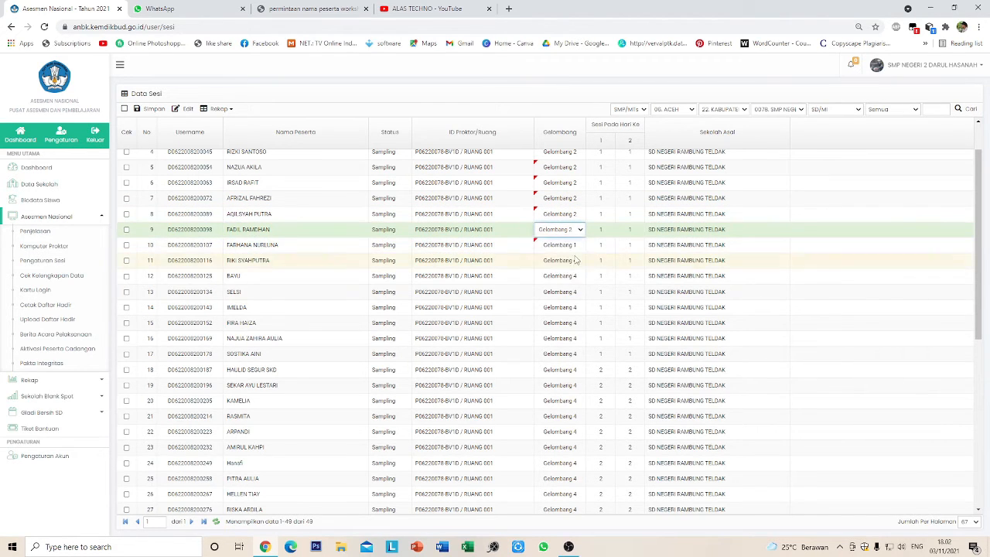
pyautogui.doubleClick(575, 245)
pyautogui.click(573, 267)
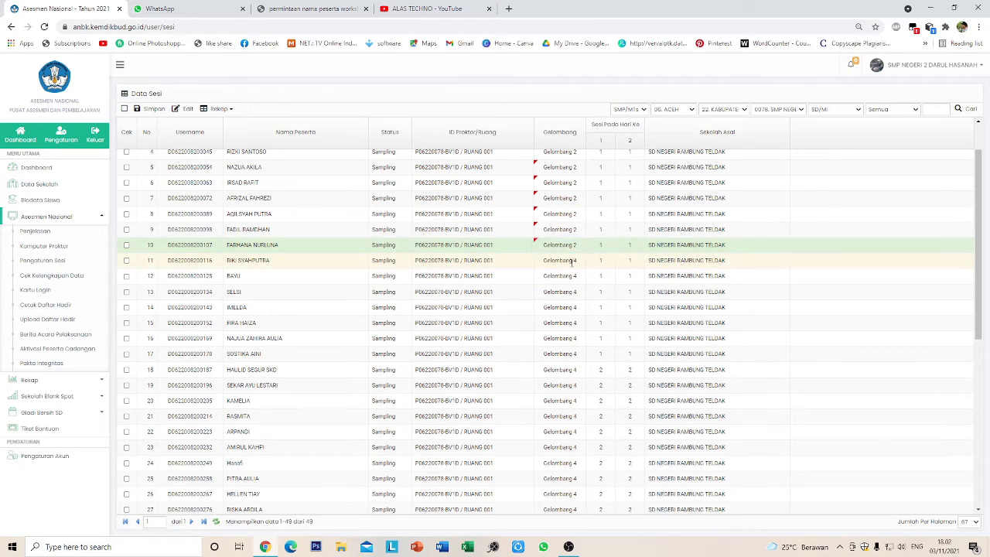
pyautogui.doubleClick(573, 261)
pyautogui.click(573, 285)
pyautogui.doubleClick(573, 275)
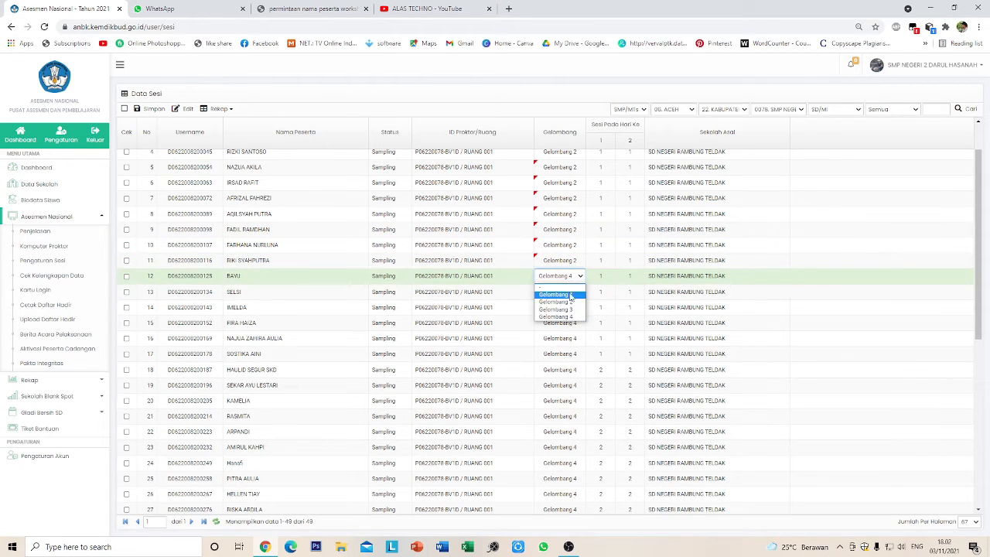
pyautogui.click(571, 302)
pyautogui.doubleClick(572, 292)
pyautogui.click(571, 318)
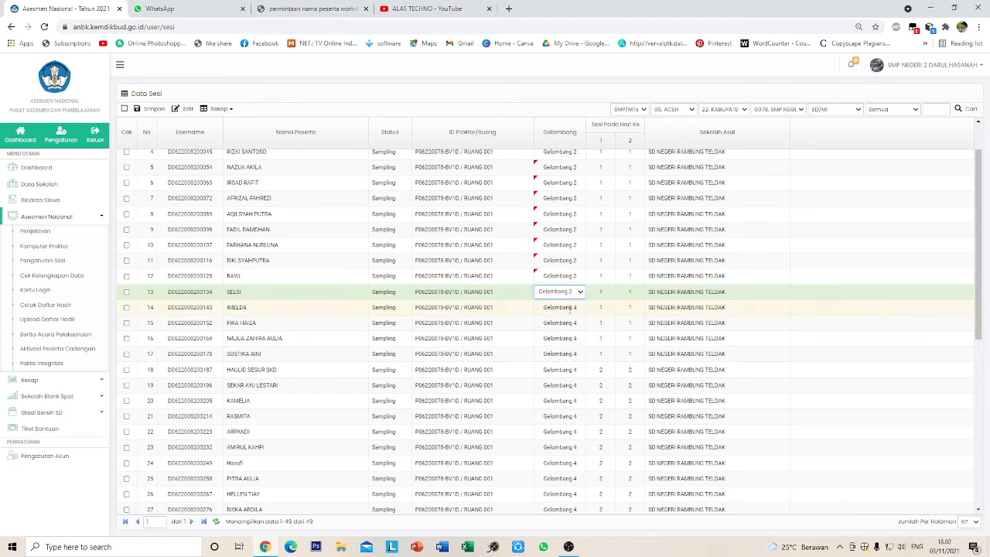
pyautogui.doubleClick(571, 308)
pyautogui.click(571, 334)
pyautogui.doubleClick(571, 323)
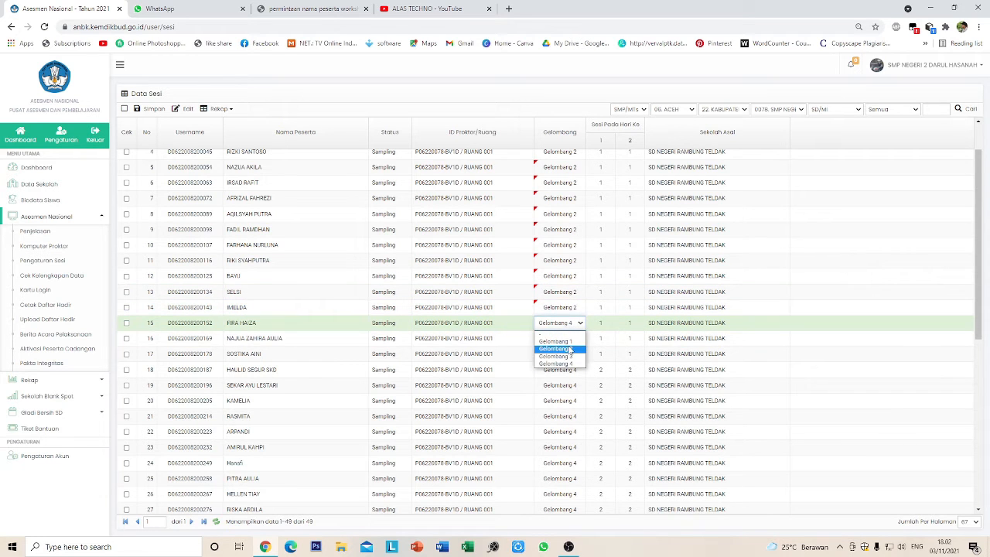
pyautogui.click(570, 348)
# - Change rows 16–20 to Gelombang 2 and keep row 21 at Gelombang 4
pyautogui.scroll(-2, 588, 325)
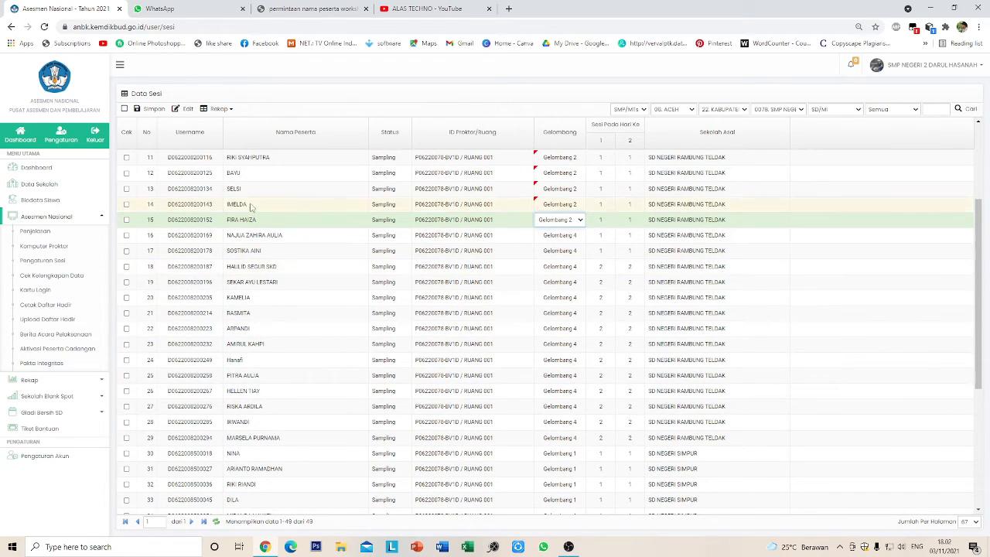
pyautogui.doubleClick(571, 235)
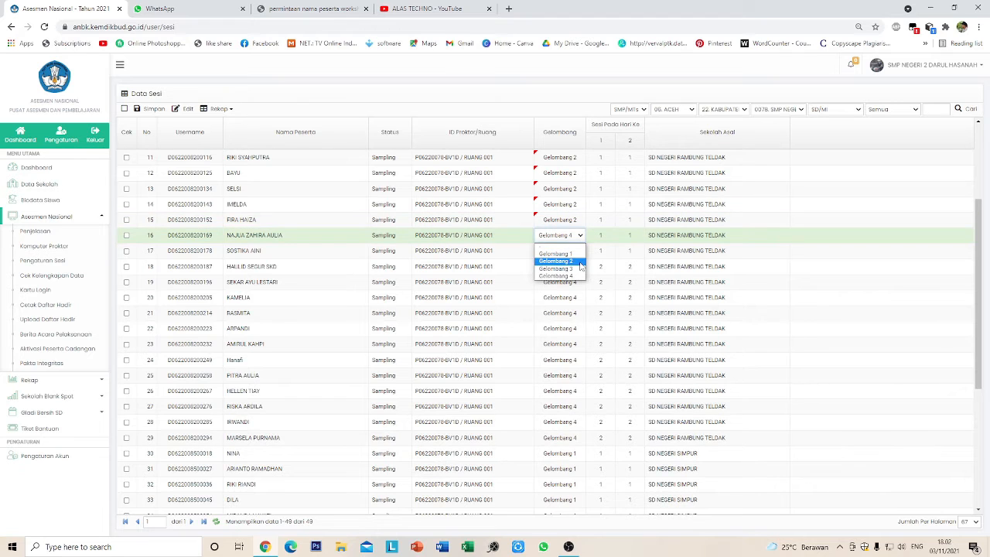
pyautogui.click(580, 262)
pyautogui.doubleClick(574, 250)
pyautogui.click(573, 276)
pyautogui.doubleClick(574, 266)
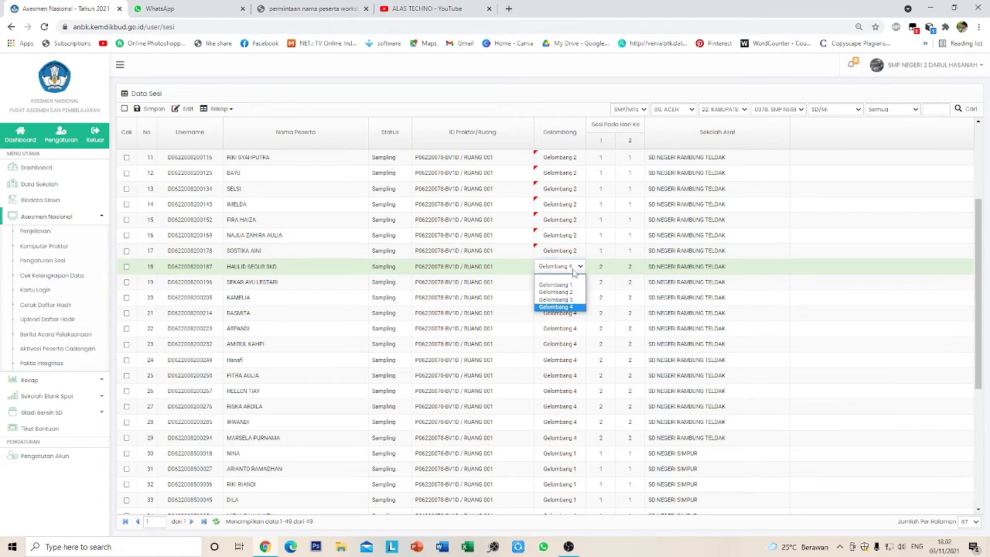
pyautogui.click(572, 292)
pyautogui.doubleClick(574, 282)
pyautogui.click(571, 308)
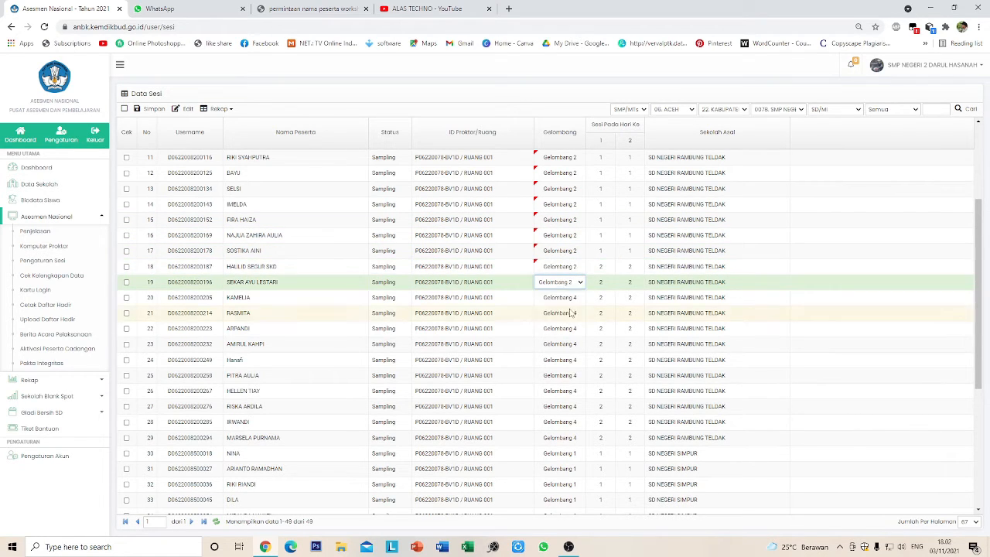
pyautogui.doubleClick(571, 299)
pyautogui.click(571, 324)
pyautogui.doubleClick(571, 315)
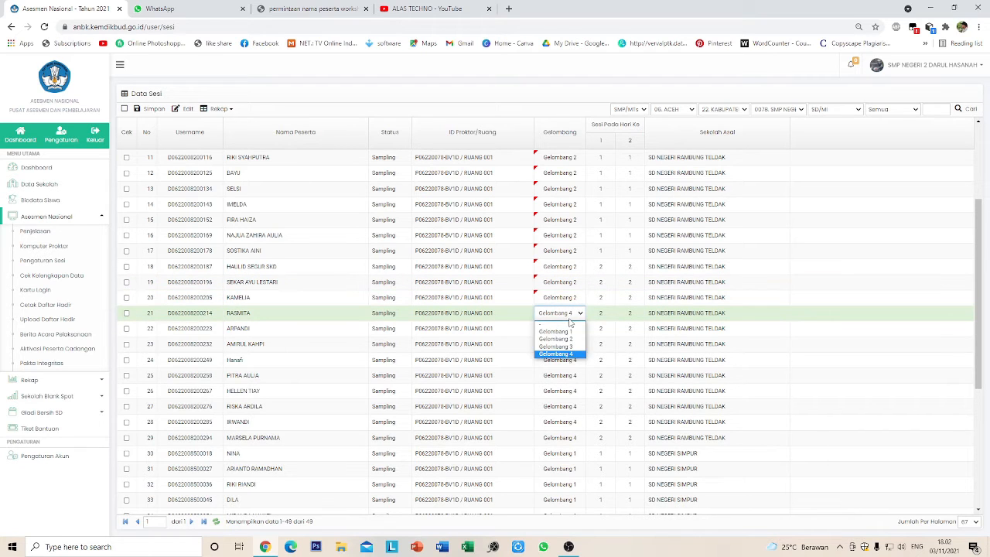
pyautogui.click(571, 339)
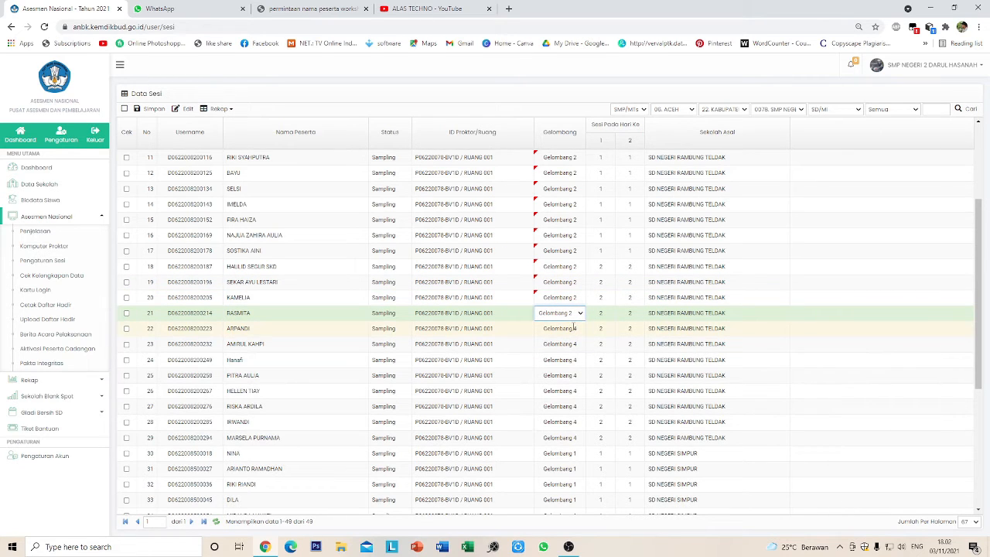
pyautogui.doubleClick(606, 344)
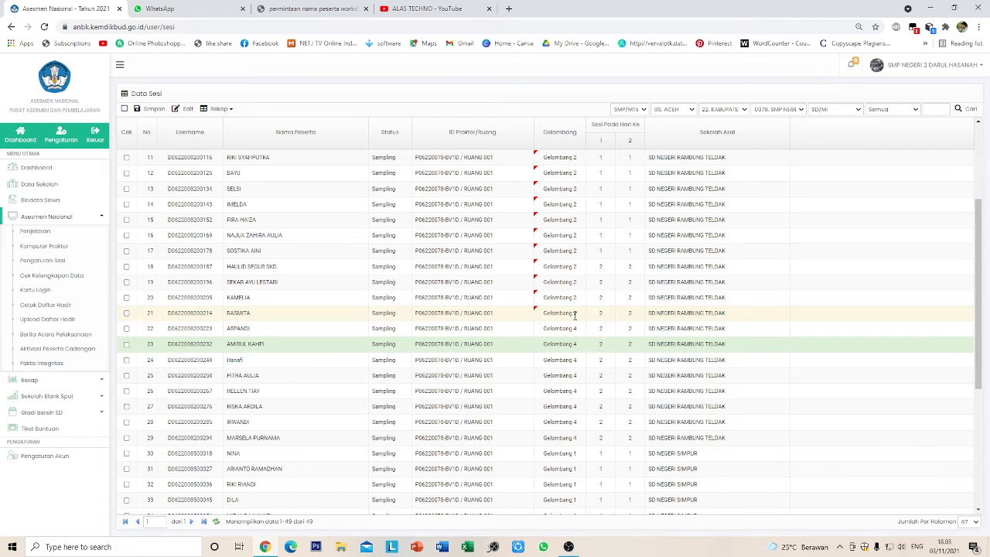
pyautogui.doubleClick(573, 315)
pyautogui.click(571, 354)
pyautogui.click(798, 301)
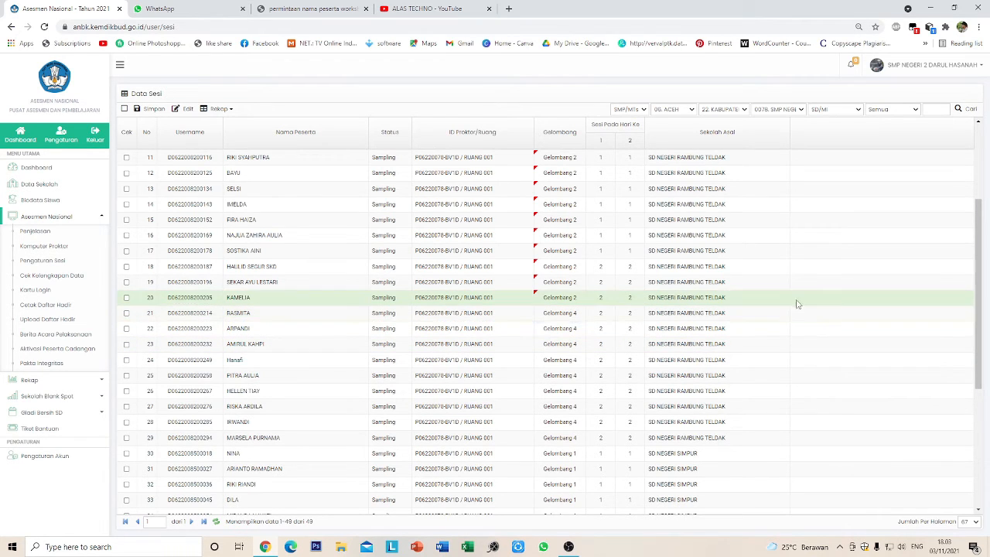
# - Set the day-1 Sesi Pada Hari Ke value to 1 for rows 18–20
pyautogui.scroll(3, 574, 297)
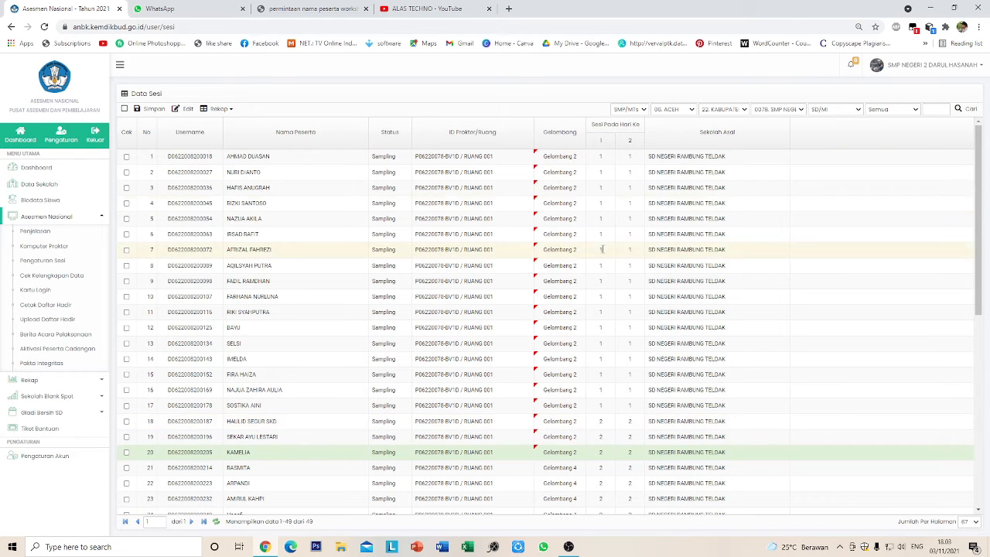
pyautogui.click(601, 421)
pyautogui.write('1')
pyautogui.press('Down')
pyautogui.write('1')
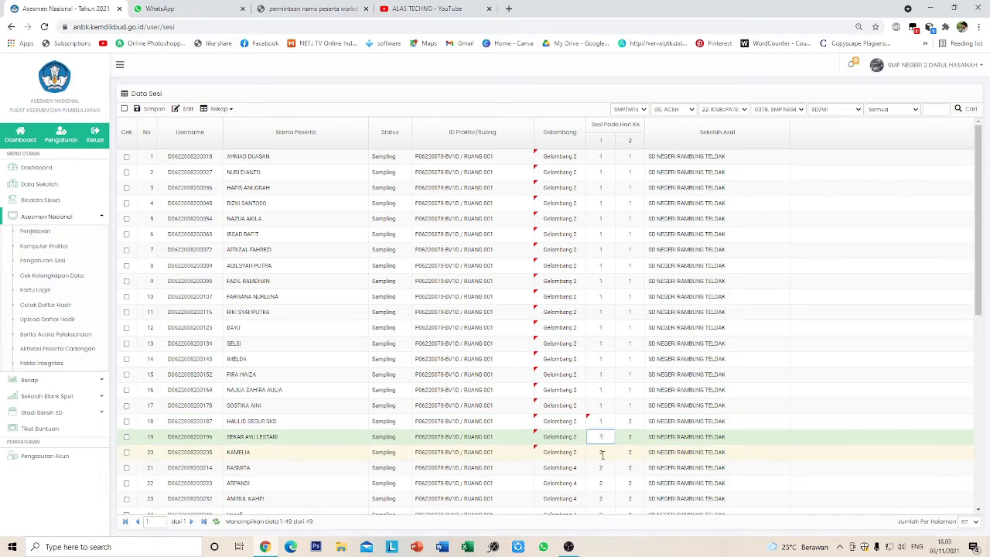
pyautogui.press('Down')
pyautogui.write('1')
pyautogui.press('Down')
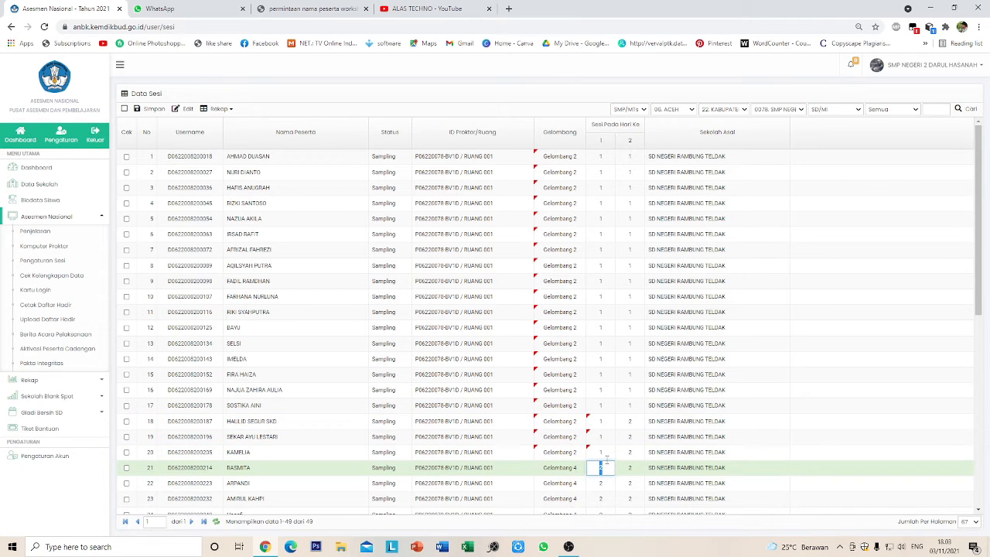
# - Set the day-2 Sesi Pada Hari Ke value to 1 for rows 18–20
pyautogui.click(630, 421)
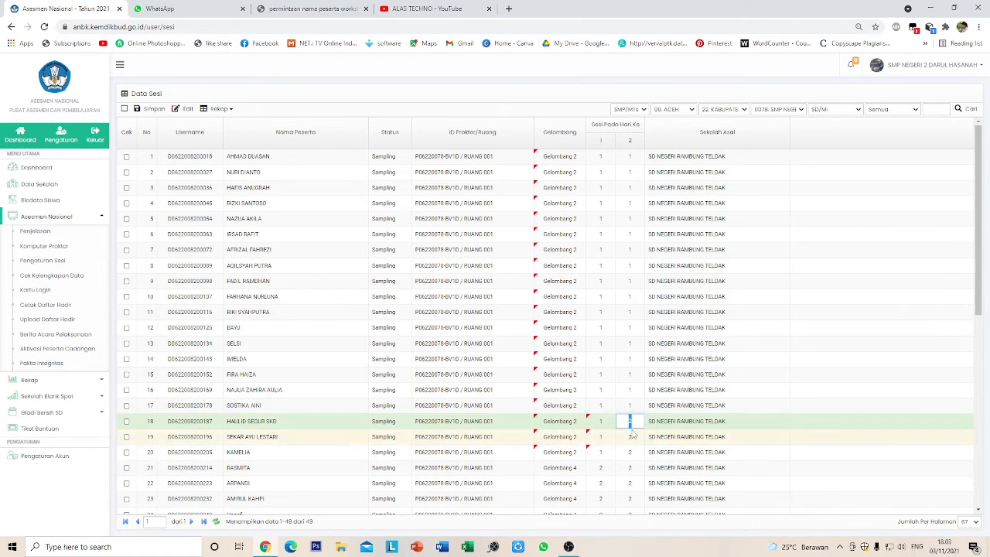
pyautogui.write('1')
pyautogui.press('Down')
pyautogui.write('1')
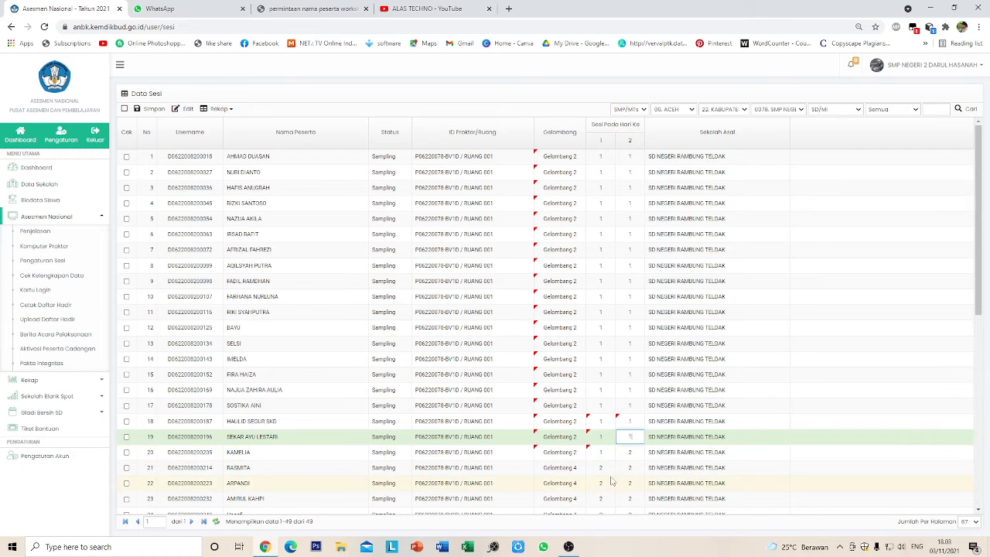
pyautogui.click(673, 470)
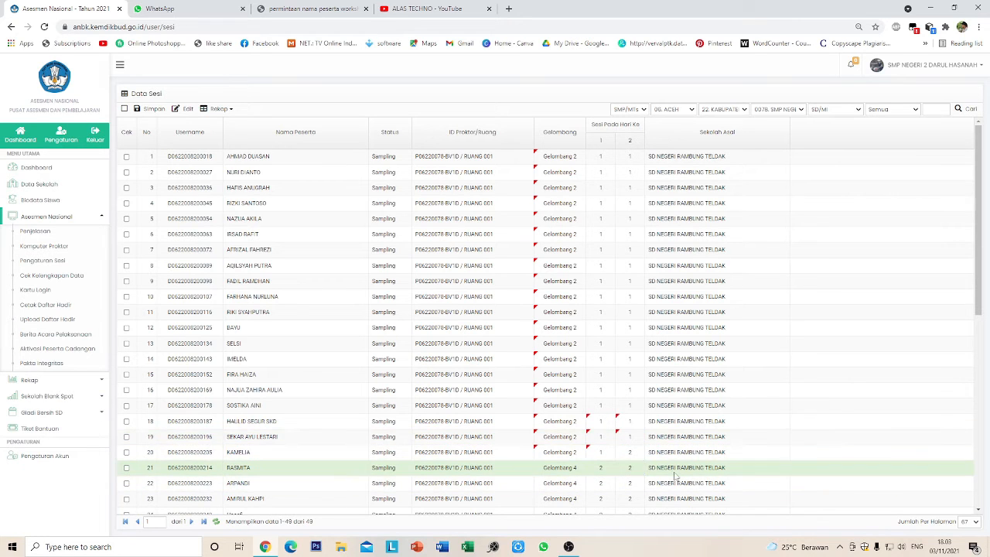
pyautogui.click(630, 454)
pyautogui.write('1')
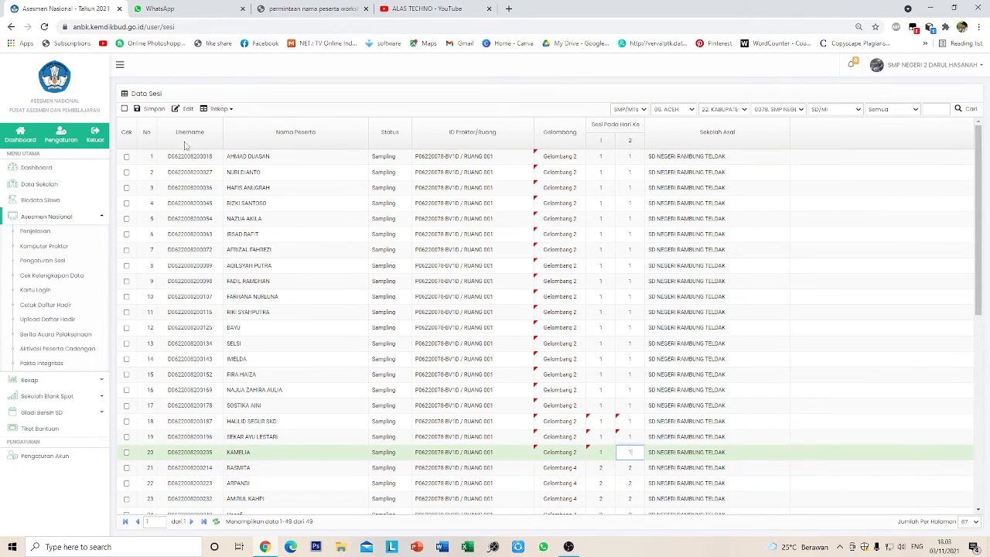
# - Save the session table and acknowledge the saved confirmation
pyautogui.click(154, 109)
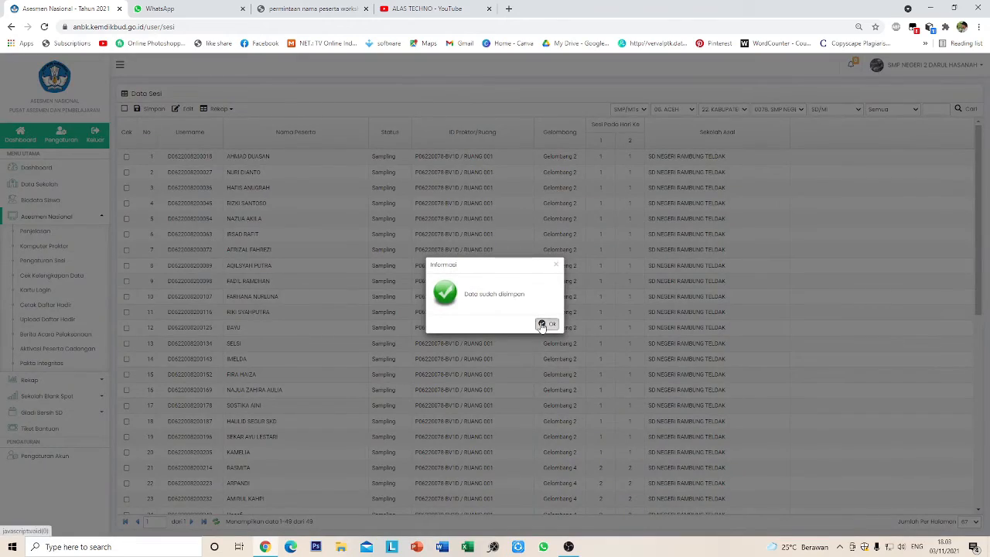
pyautogui.click(544, 326)
pyautogui.scroll(-3, 625, 352)
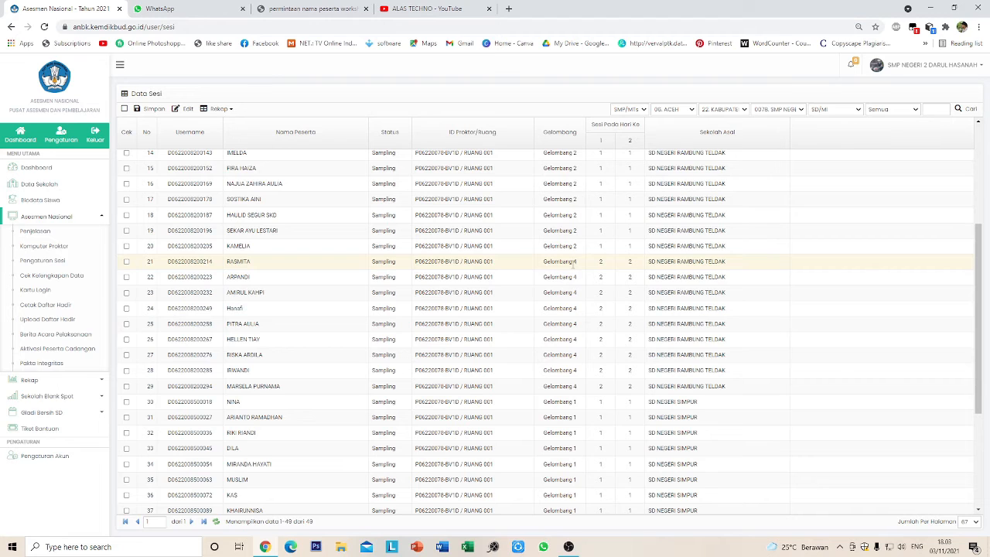
# - Switch rows 21–25 from Gelombang 4 to Gelombang 2
pyautogui.click(577, 261)
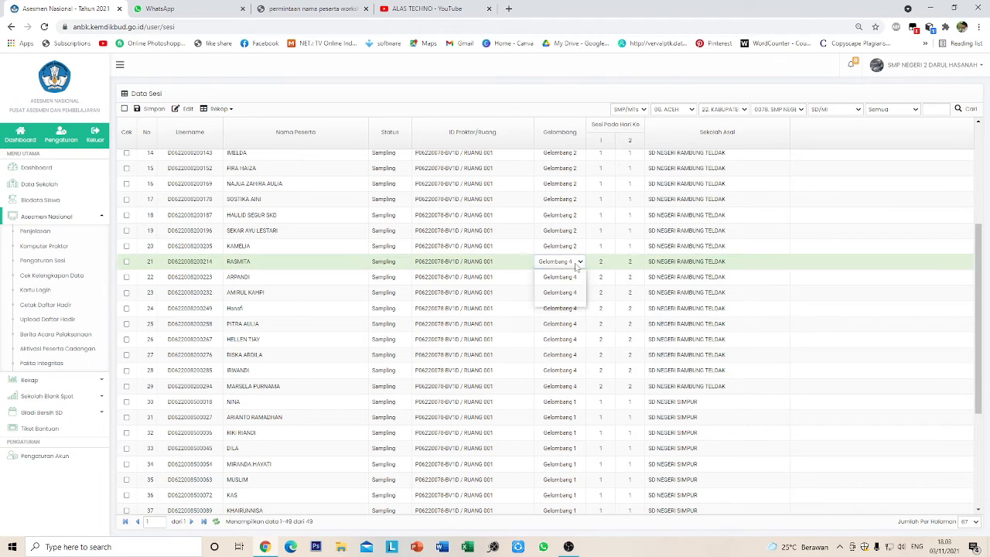
pyautogui.click(576, 261)
pyautogui.click(556, 287)
pyautogui.click(577, 279)
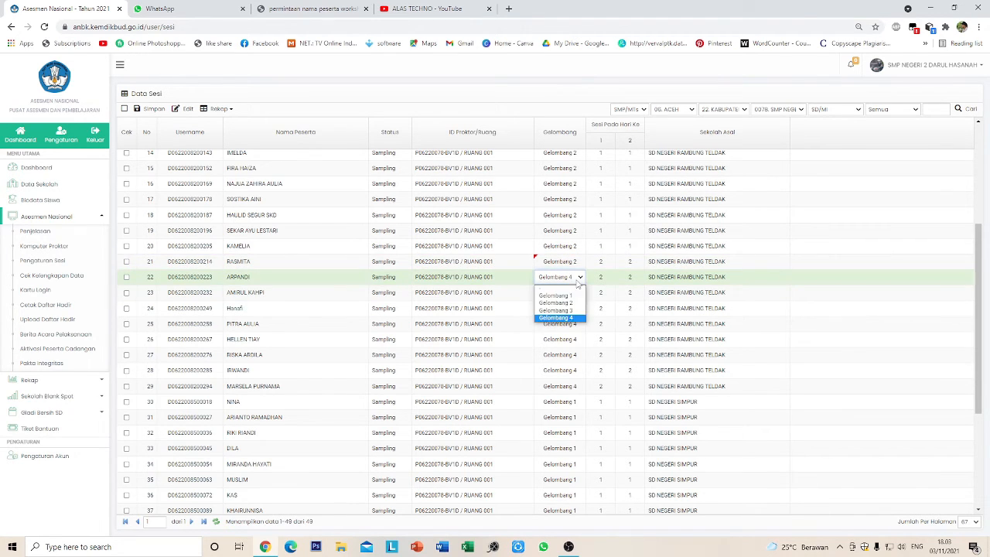
pyautogui.click(561, 303)
pyautogui.click(577, 292)
pyautogui.click(573, 319)
pyautogui.click(574, 307)
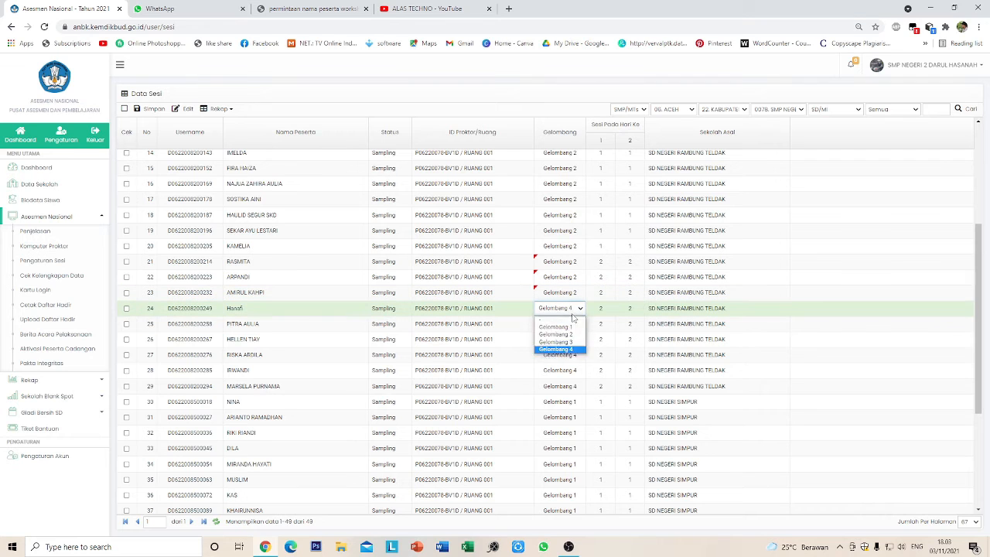
pyautogui.click(557, 334)
pyautogui.click(576, 323)
pyautogui.click(572, 350)
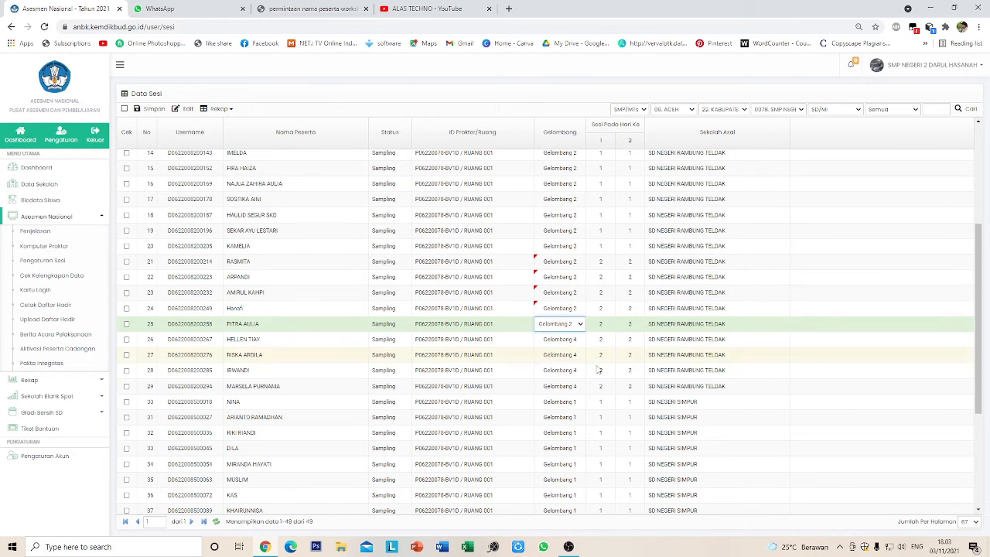
# - Switch rows 26–29 from Gelombang 4 to Gelombang 2
pyautogui.click(577, 339)
pyautogui.click(575, 366)
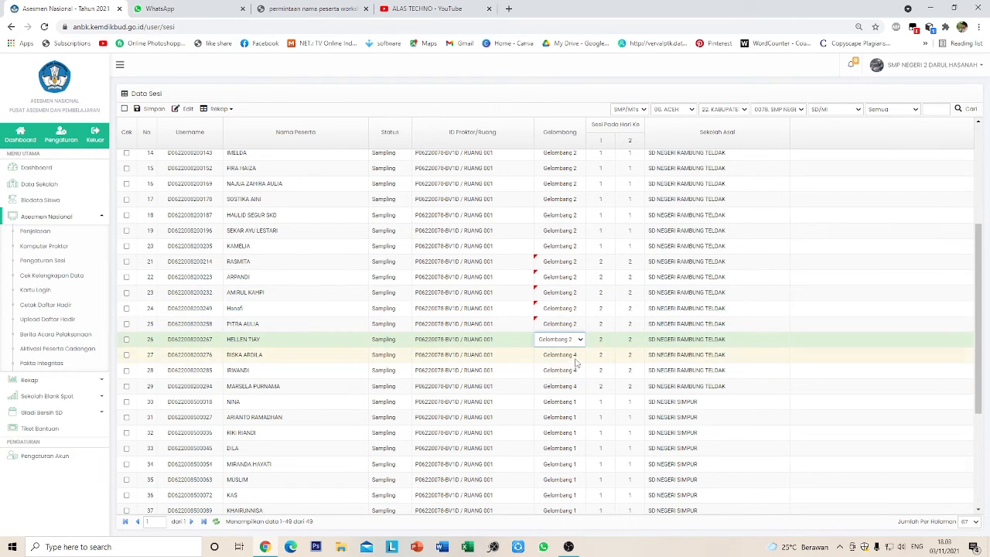
pyautogui.click(576, 354)
pyautogui.click(575, 380)
pyautogui.click(574, 370)
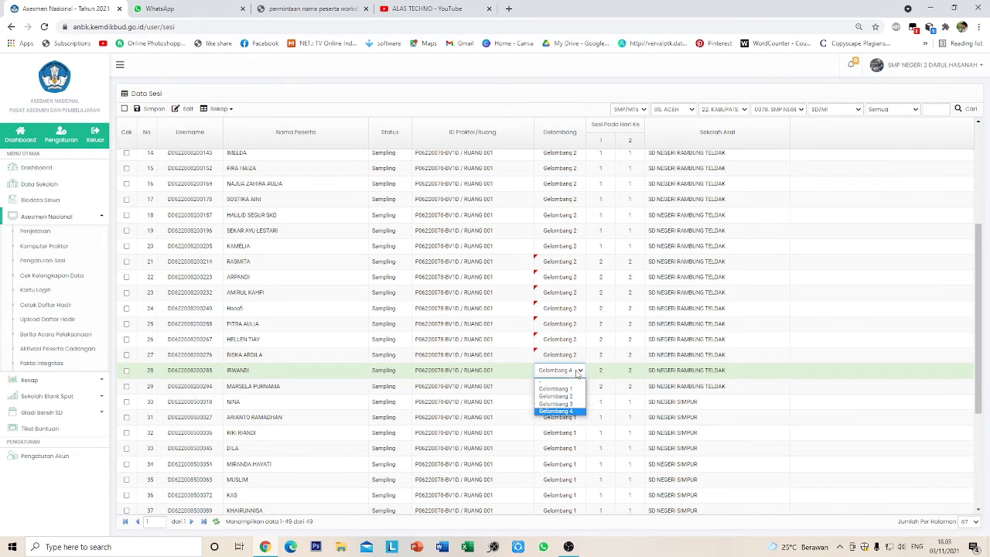
pyautogui.click(575, 396)
pyautogui.click(575, 386)
pyautogui.click(575, 411)
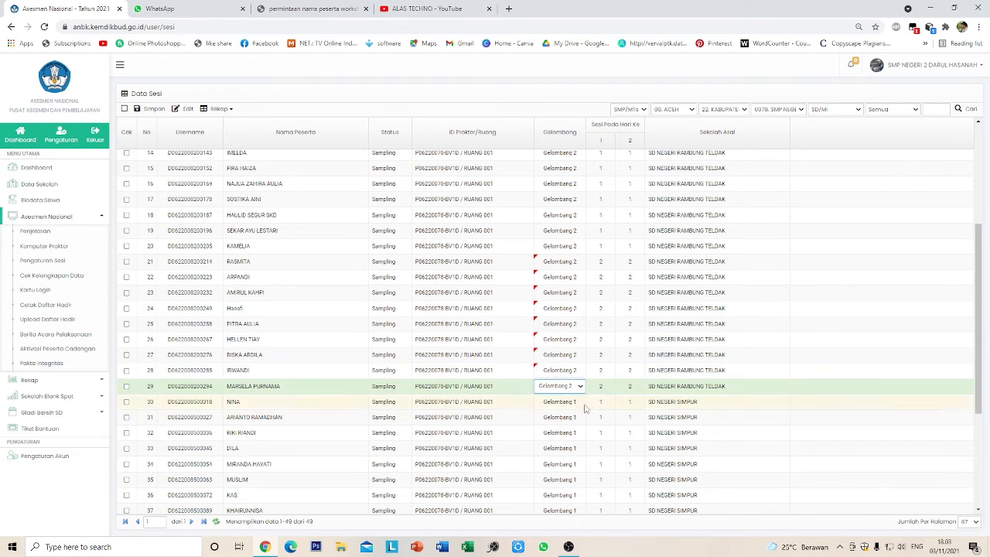
pyautogui.click(812, 325)
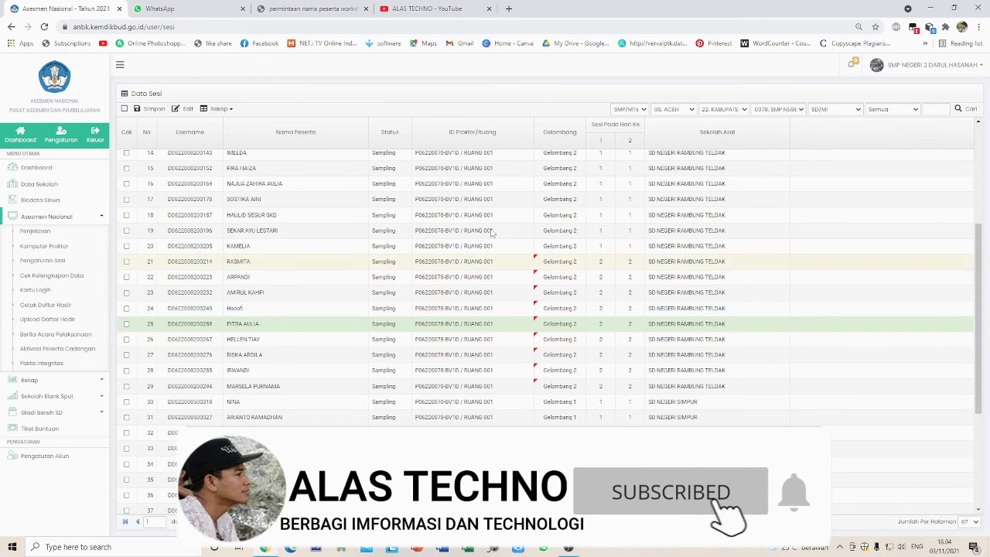
# - Save the Gelombang 2 reassignments for rows 21–29 and acknowledge 'Data sudah disimpan'
pyautogui.click(151, 110)
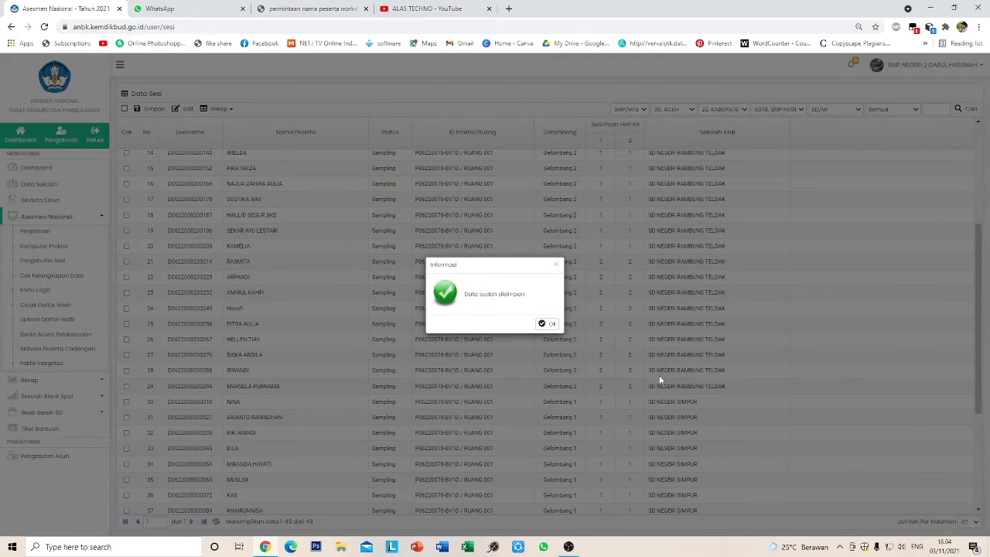
pyautogui.click(550, 323)
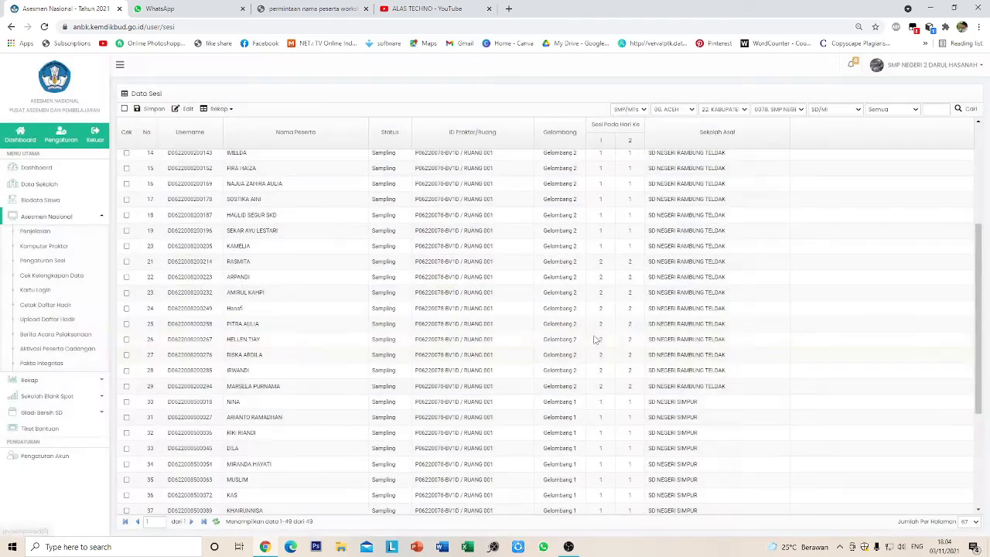
pyautogui.scroll(3, 692, 379)
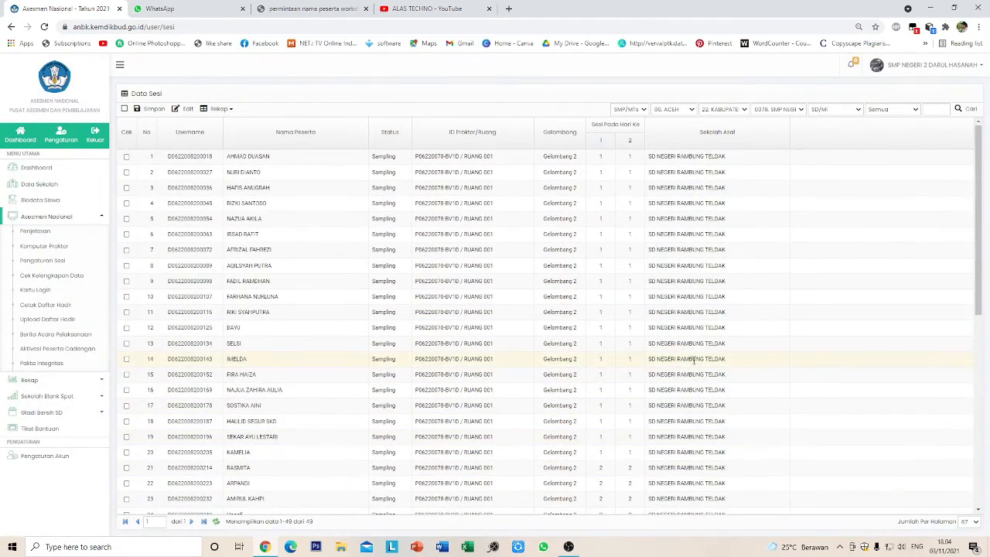
# - Scroll through the Data Sesi table to verify rows 1–29 in Gelombang 2 and rows 30–49 in Gelombang 1
pyautogui.scroll(-5, 631, 402)
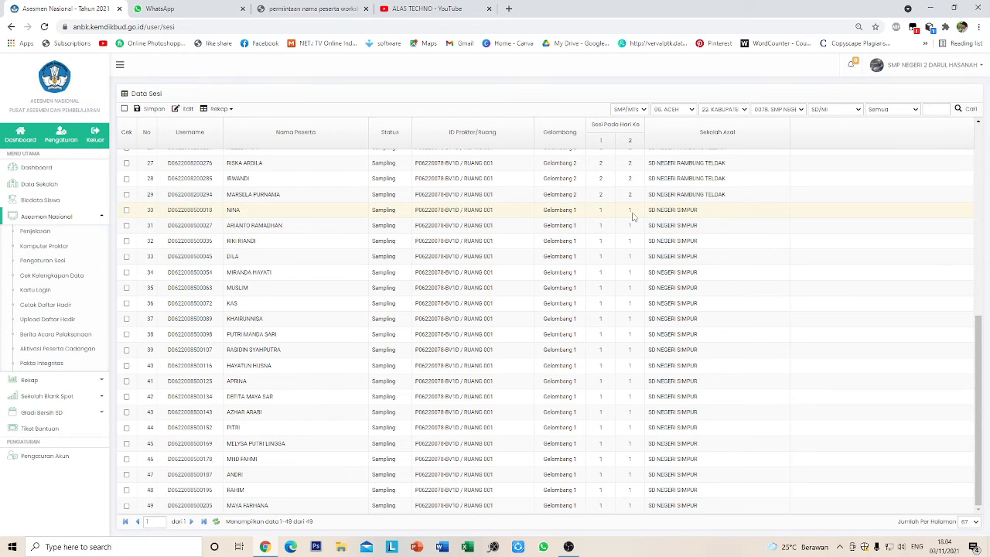
pyautogui.scroll(3, 623, 289)
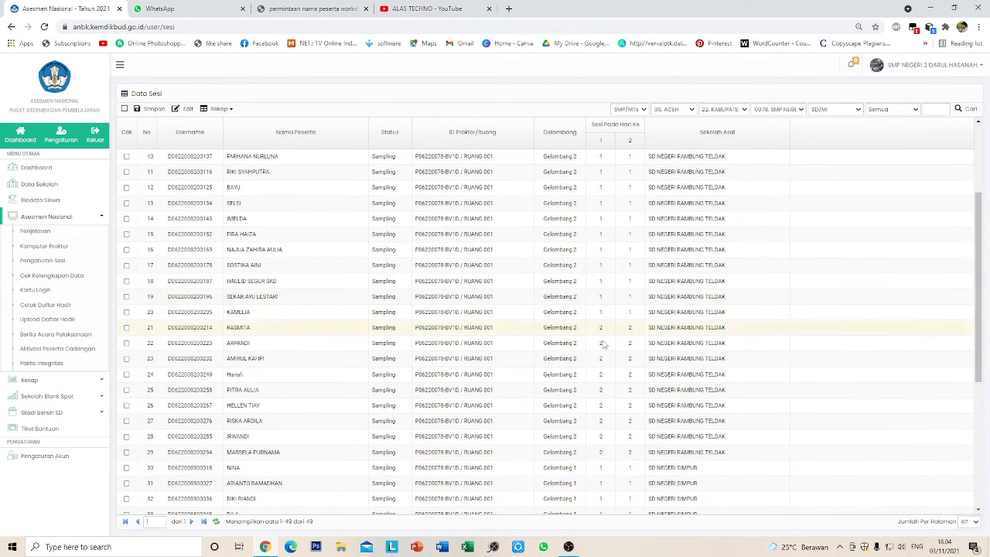
pyautogui.scroll(2, 594, 323)
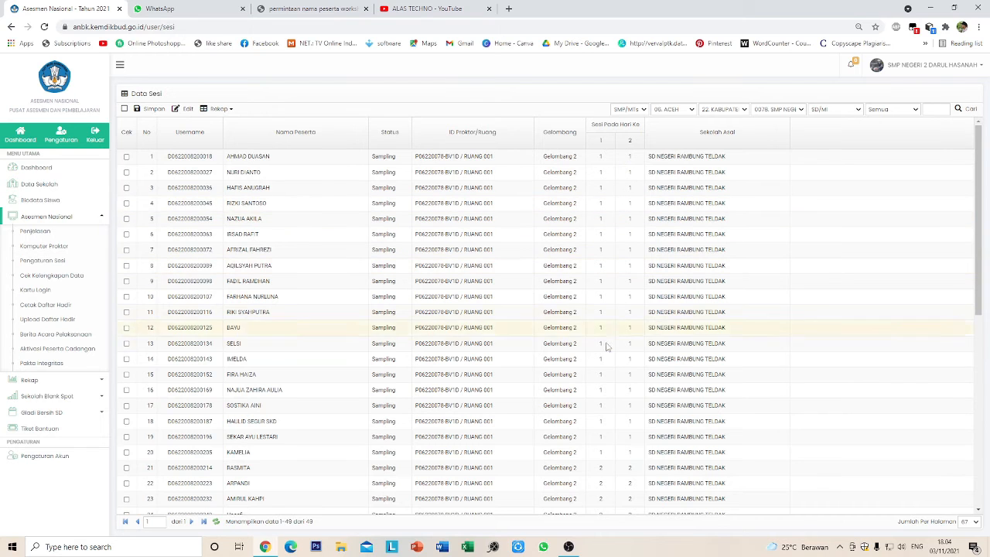
pyautogui.scroll(-1, 609, 406)
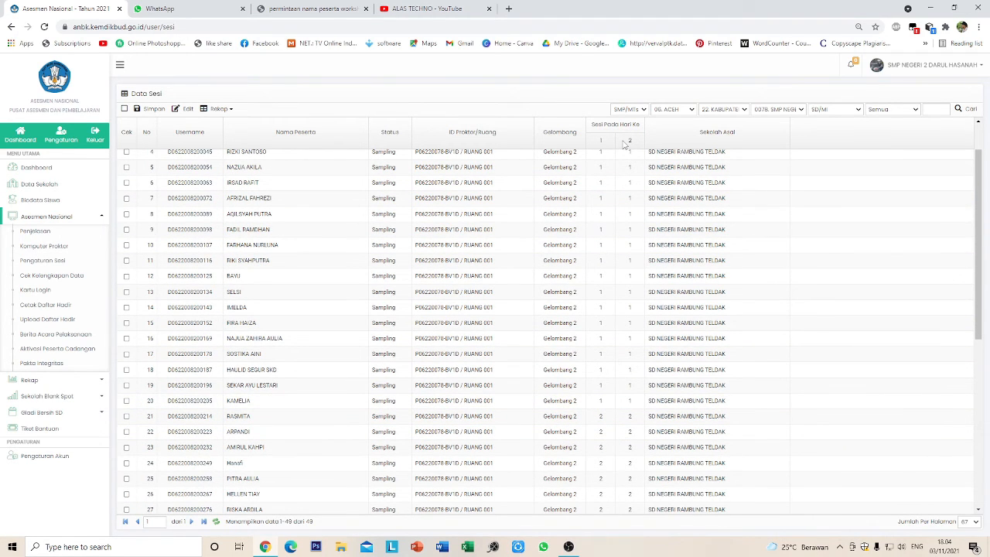
pyautogui.scroll(-3, 611, 294)
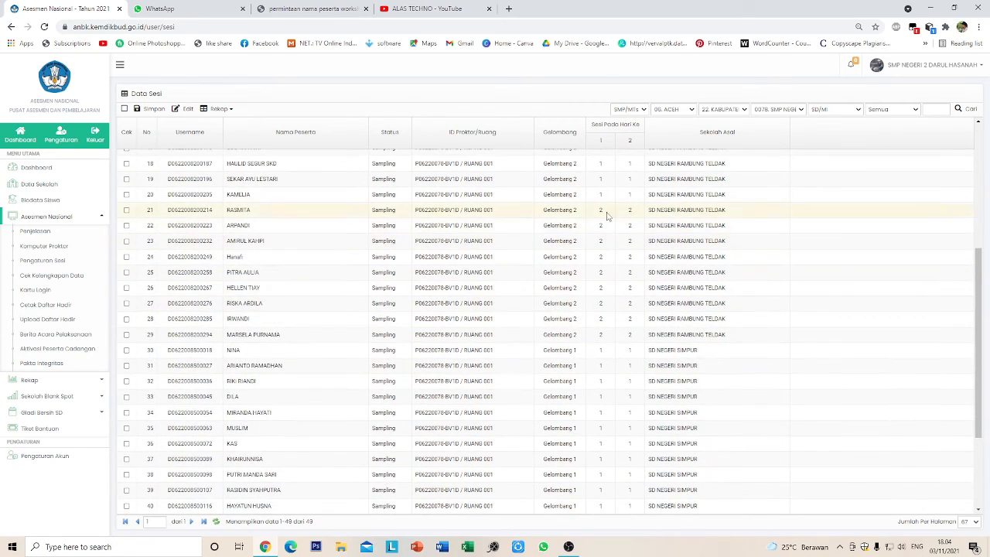
pyautogui.scroll(4, 608, 344)
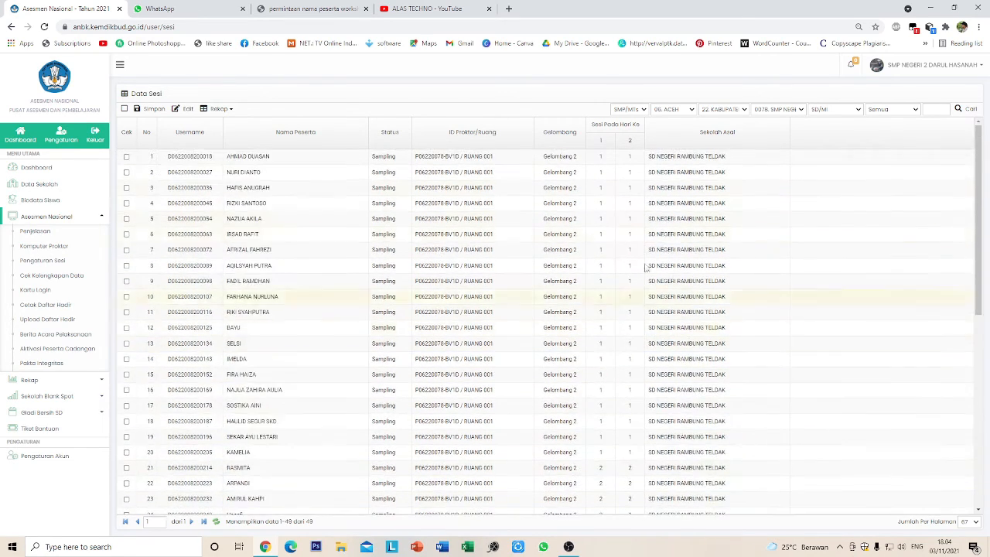
pyautogui.scroll(-2, 642, 310)
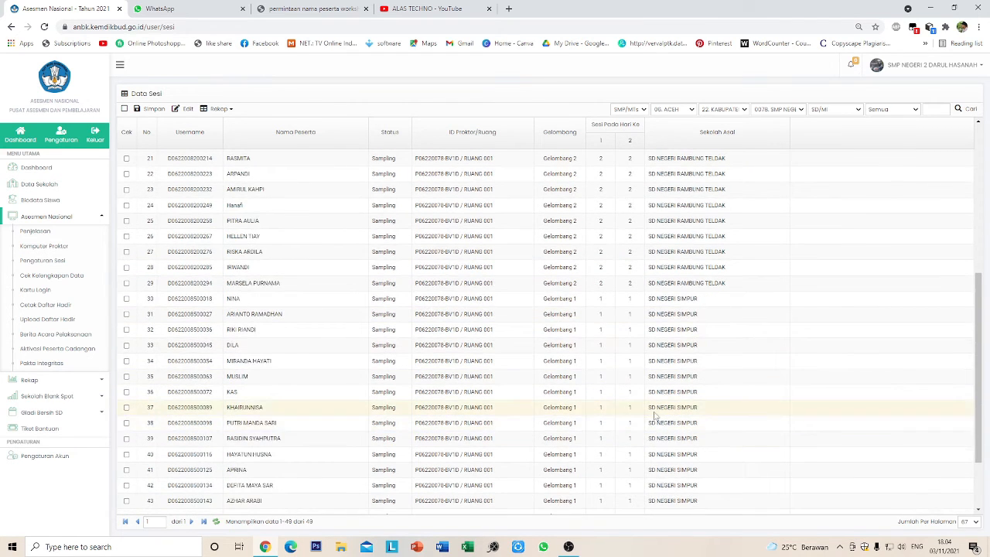
pyautogui.scroll(2, 652, 414)
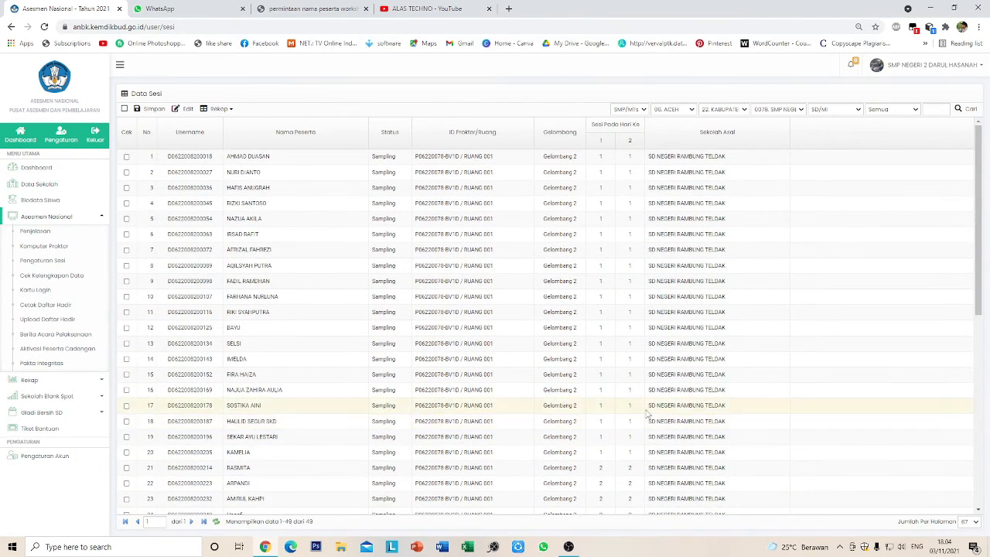